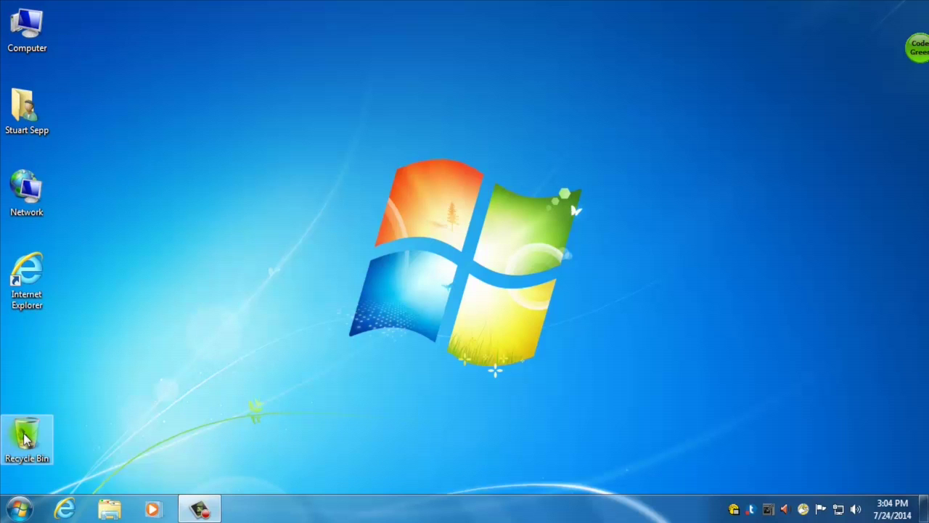
- Open the Recycle Bin, resize and move its window, then close it
{"action": "double_click", "coordinate": [25, 439]}
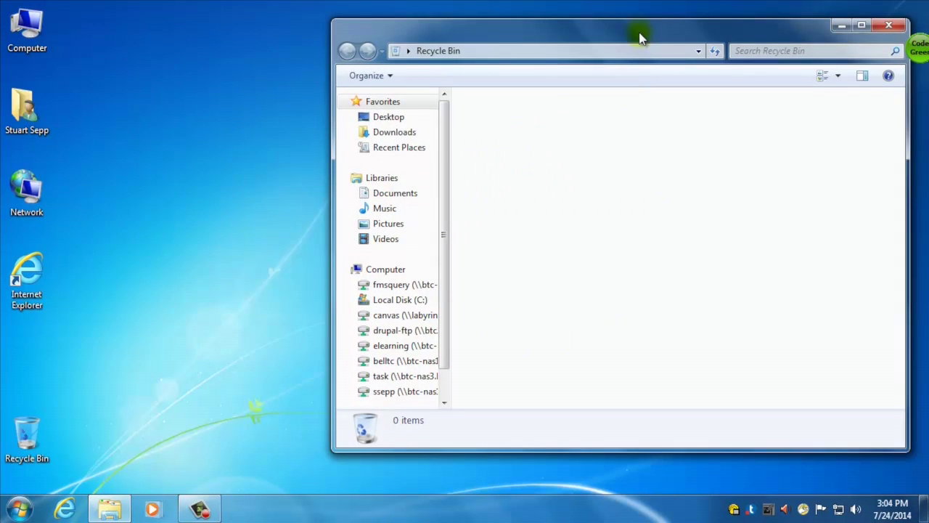
{"action": "left_click_drag", "start_coordinate": [627, 23], "coordinate": [626, 91]}
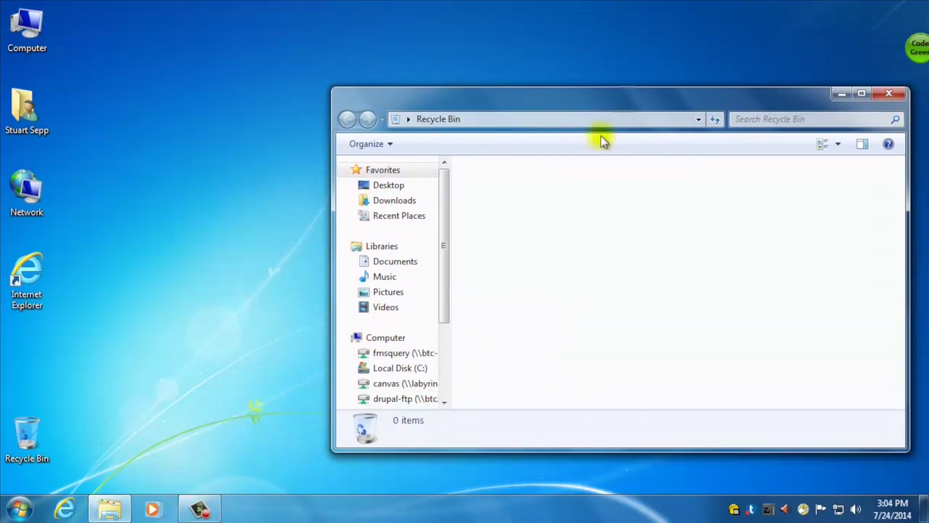
{"action": "mouse_move", "coordinate": [907, 449]}
{"action": "left_mouse_down"}
{"action": "mouse_move", "coordinate": [579, 249]}
{"action": "mouse_move", "coordinate": [821, 452]}
{"action": "mouse_move", "coordinate": [910, 445]}
{"action": "left_mouse_up"}
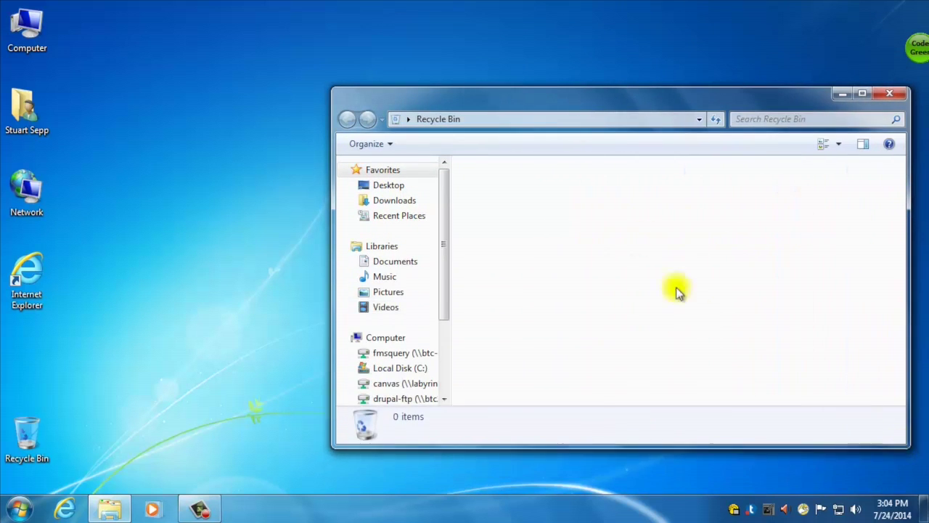
{"action": "left_click_drag", "start_coordinate": [589, 103], "coordinate": [419, 95]}
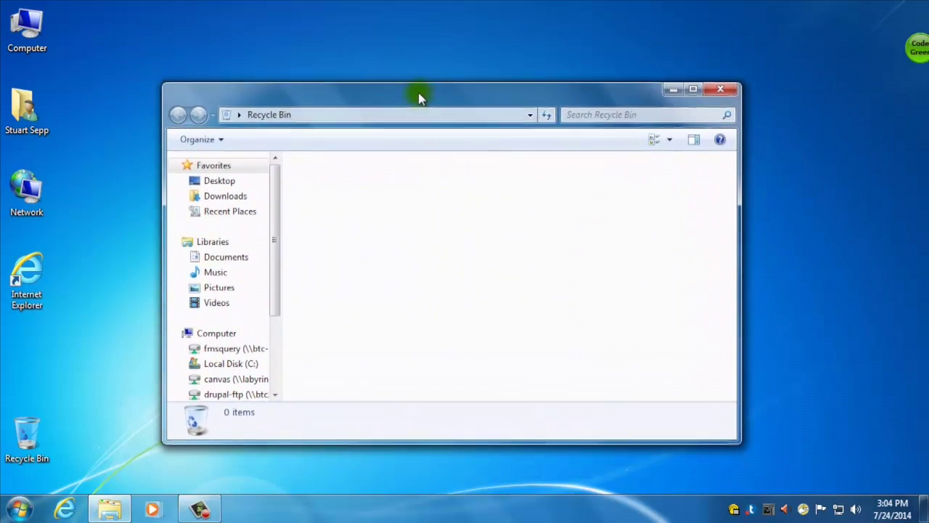
{"action": "left_click", "coordinate": [721, 90]}
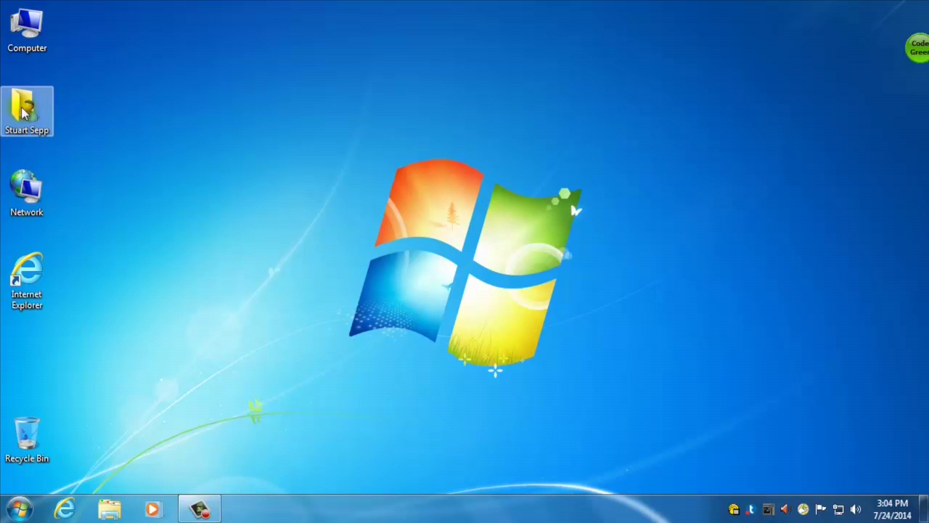
- Open the user's personal folder, then close it again
{"action": "double_click", "coordinate": [29, 113]}
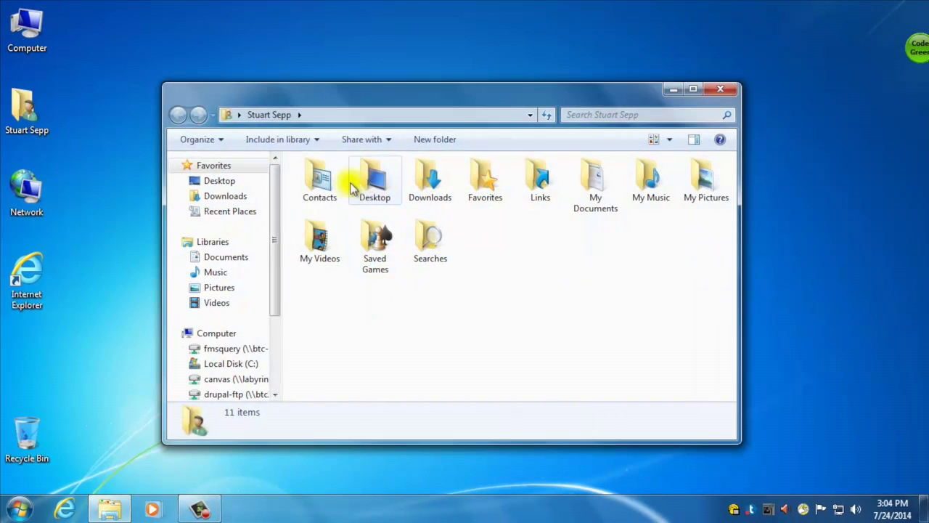
{"action": "mouse_move", "coordinate": [336, 238]}
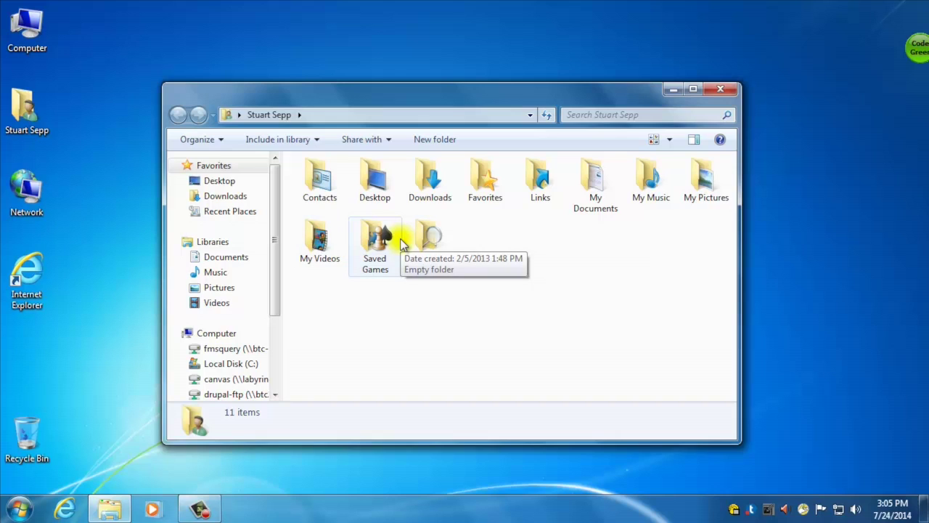
{"action": "left_click", "coordinate": [720, 89]}
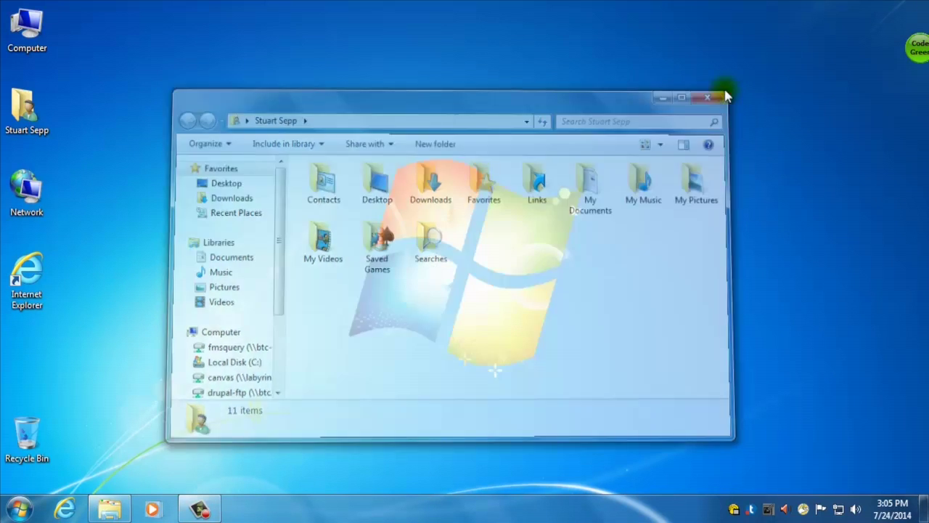
- Open Computer, collapse Hard Disk Drives, and open the personal network drive U:
{"action": "double_click", "coordinate": [28, 31]}
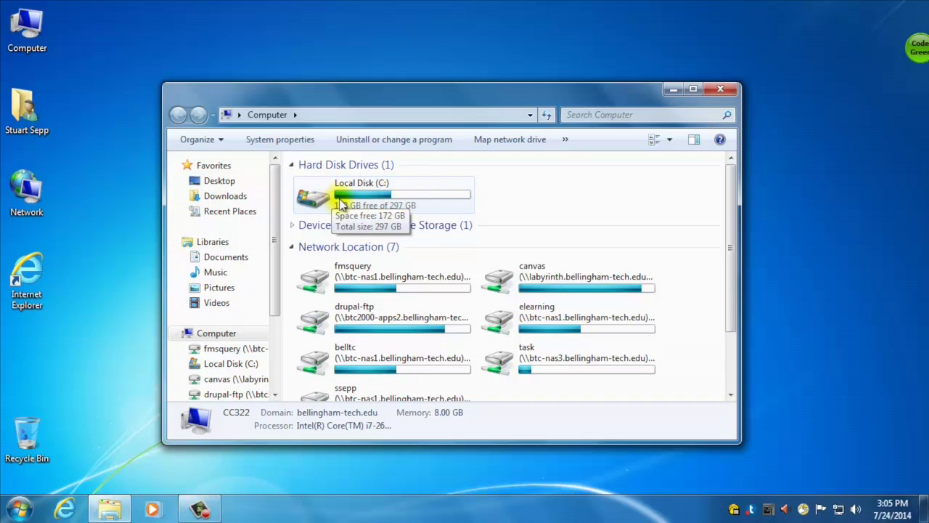
{"action": "left_click", "coordinate": [292, 165]}
{"action": "left_click", "coordinate": [293, 167]}
{"action": "left_click", "coordinate": [293, 166]}
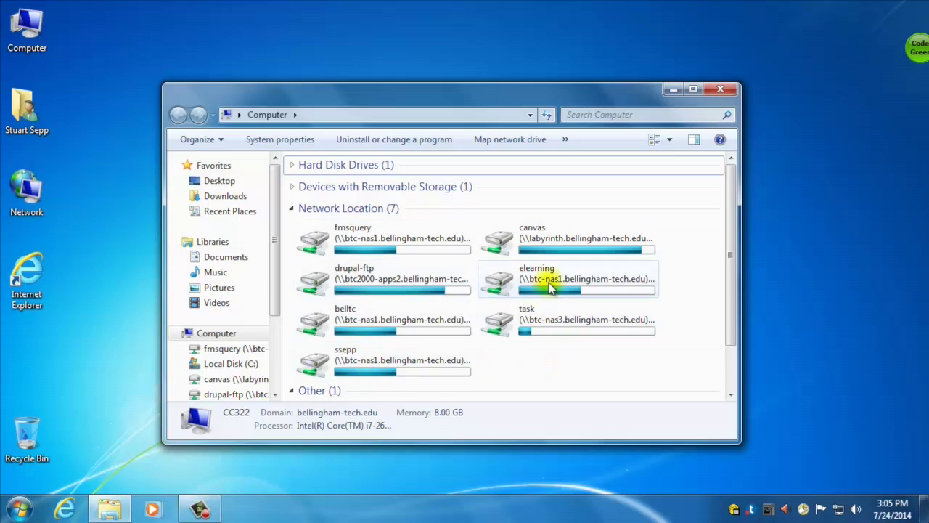
{"action": "mouse_move", "coordinate": [550, 287]}
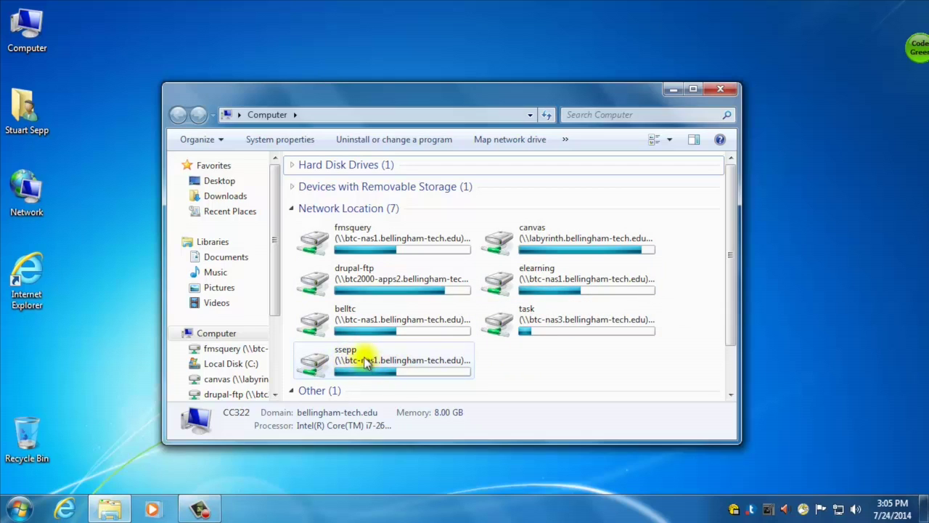
{"action": "mouse_move", "coordinate": [345, 361]}
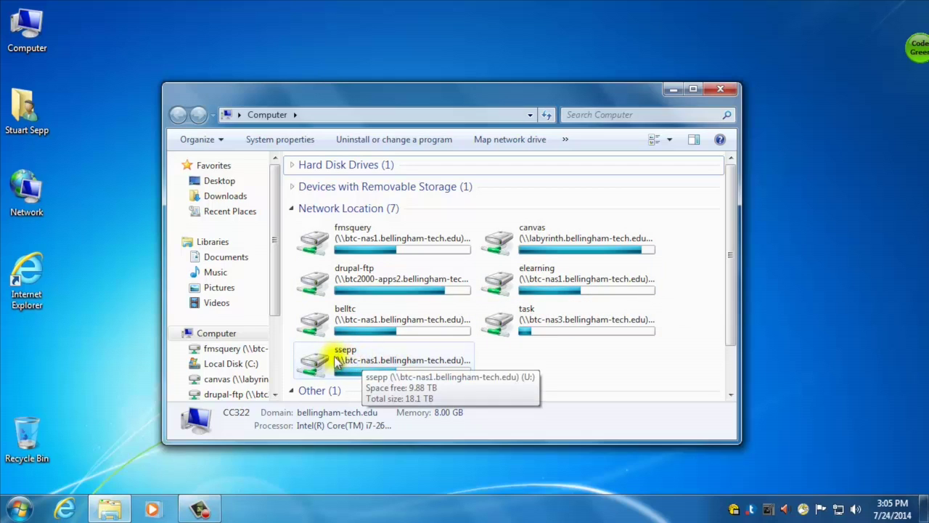
{"action": "double_click", "coordinate": [327, 361]}
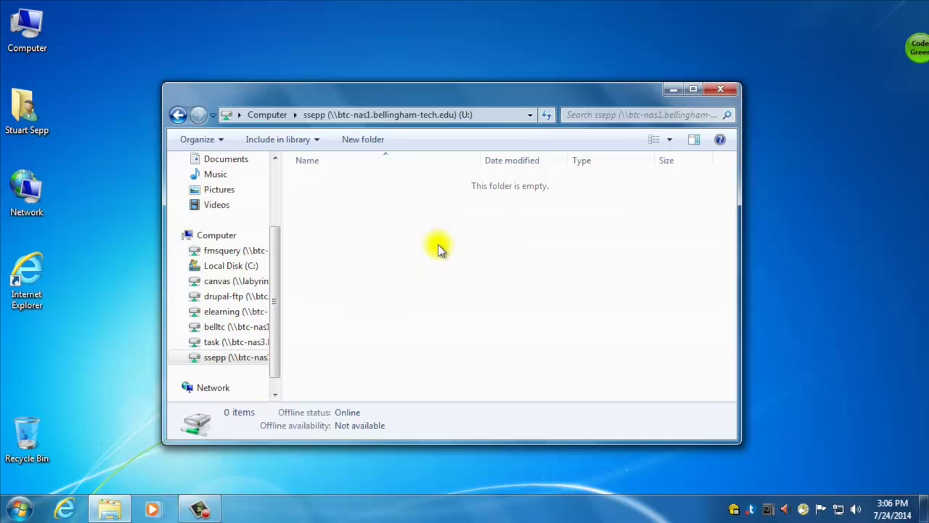
- Create a new folder on drive U: named Stoo's Folder
{"action": "right_click", "coordinate": [355, 216]}
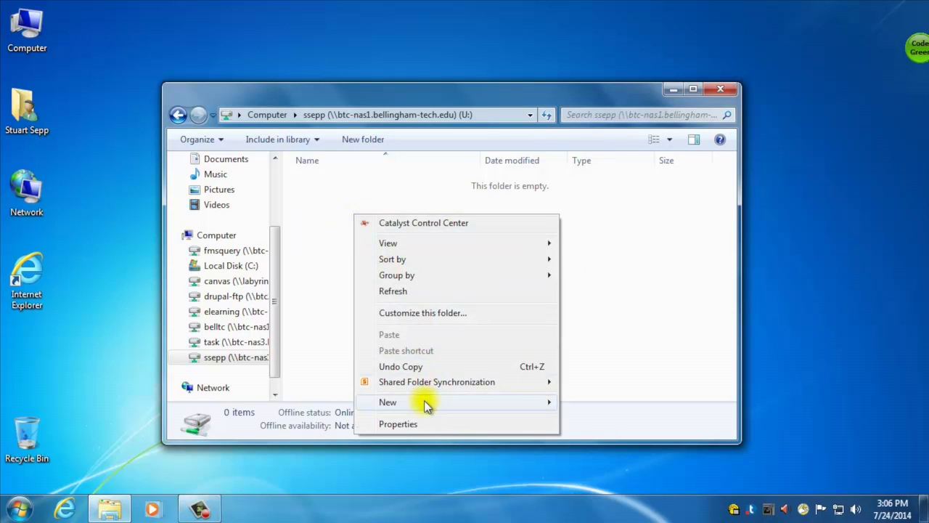
{"action": "mouse_move", "coordinate": [425, 402]}
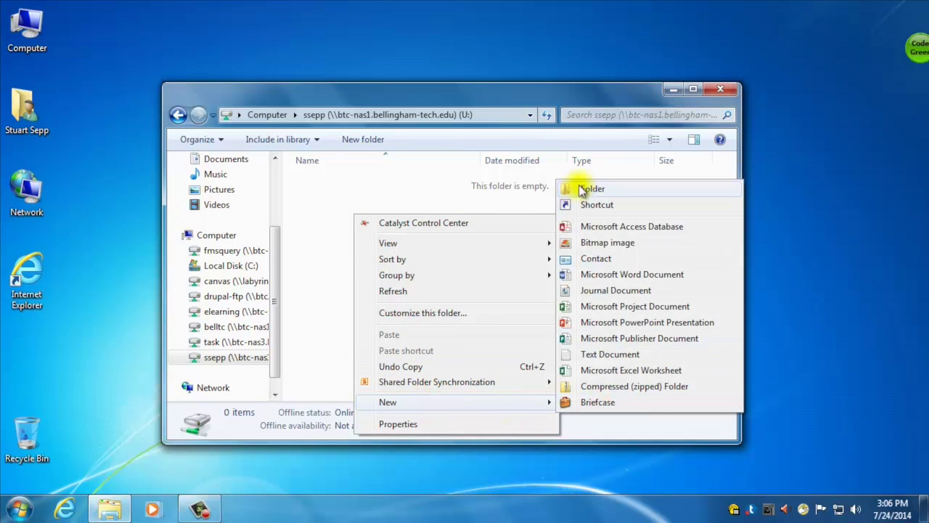
{"action": "left_click", "coordinate": [593, 189]}
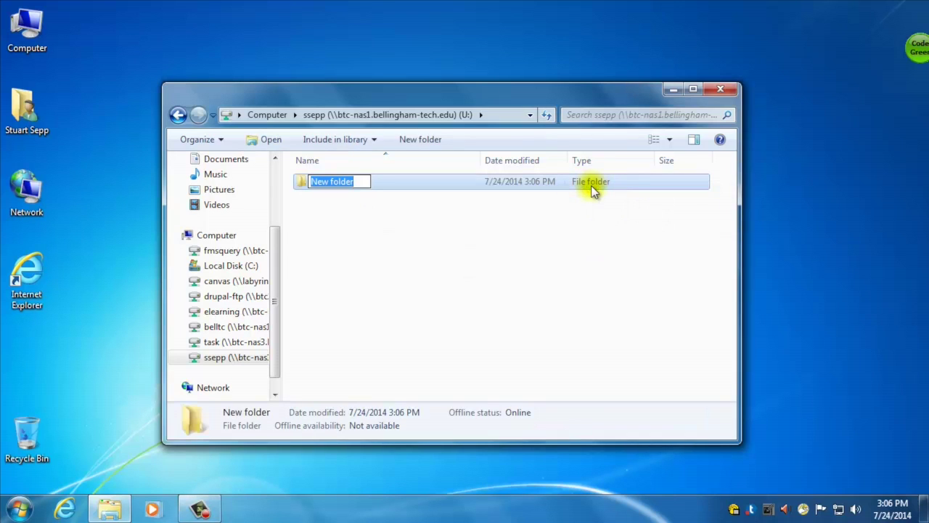
{"action": "type", "text": "S"}
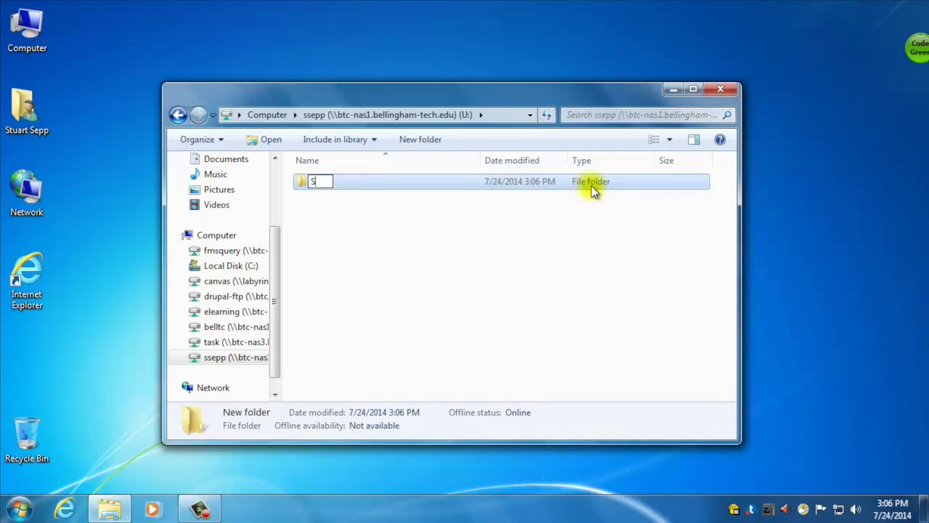
{"action": "type", "text": "too's Folder"}
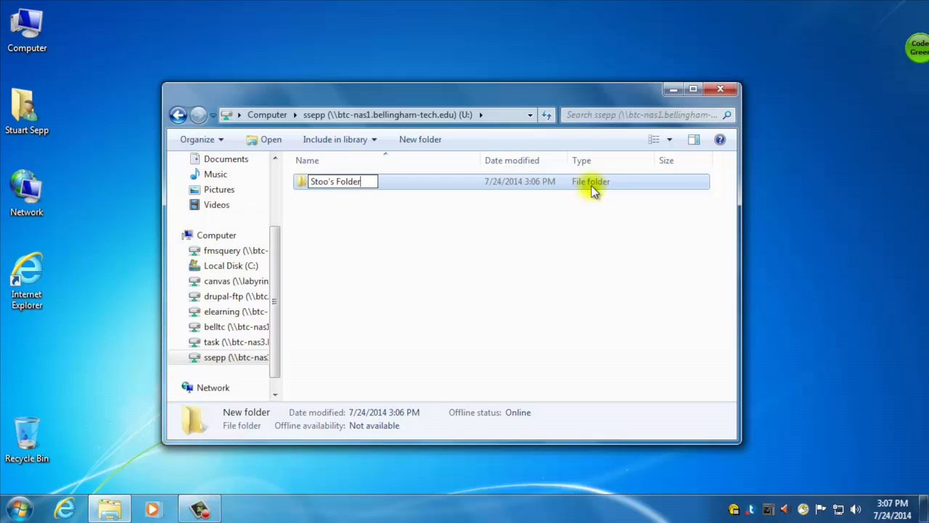
{"action": "key", "text": "Return"}
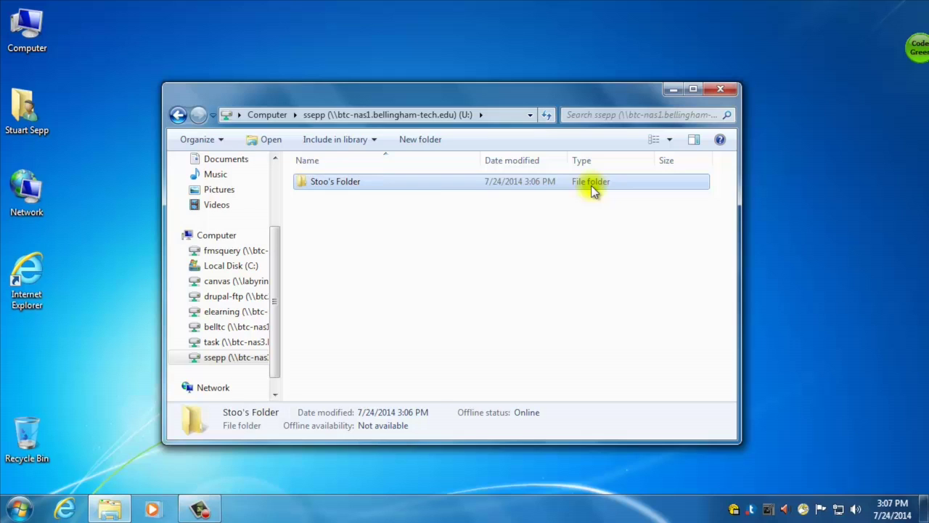
- Add a second folder named Stoo's Folder Copy and right-click it
{"action": "left_click", "coordinate": [433, 146]}
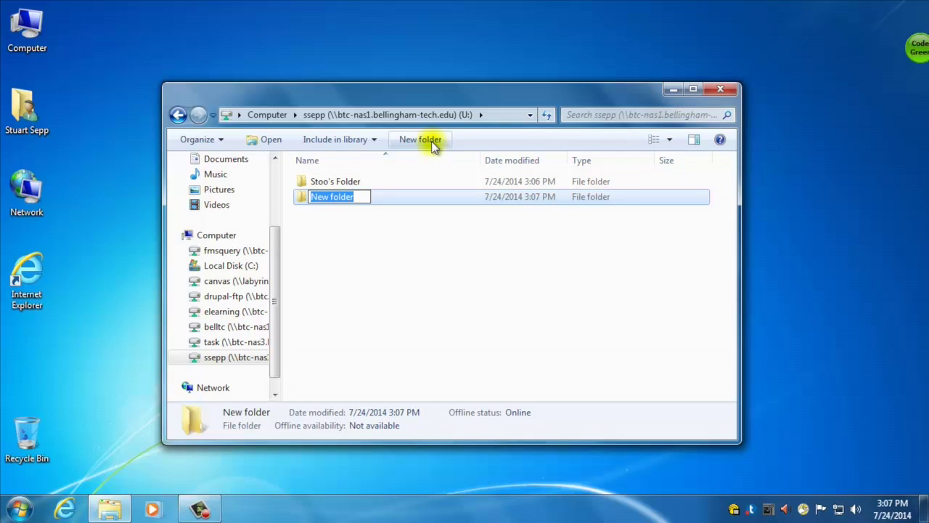
{"action": "type", "text": "Stoo's F"}
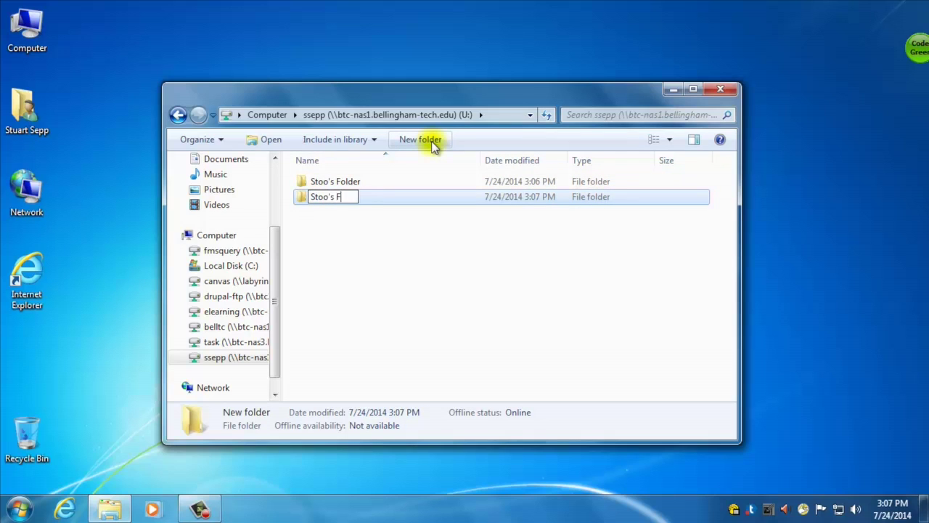
{"action": "type", "text": "older Copy"}
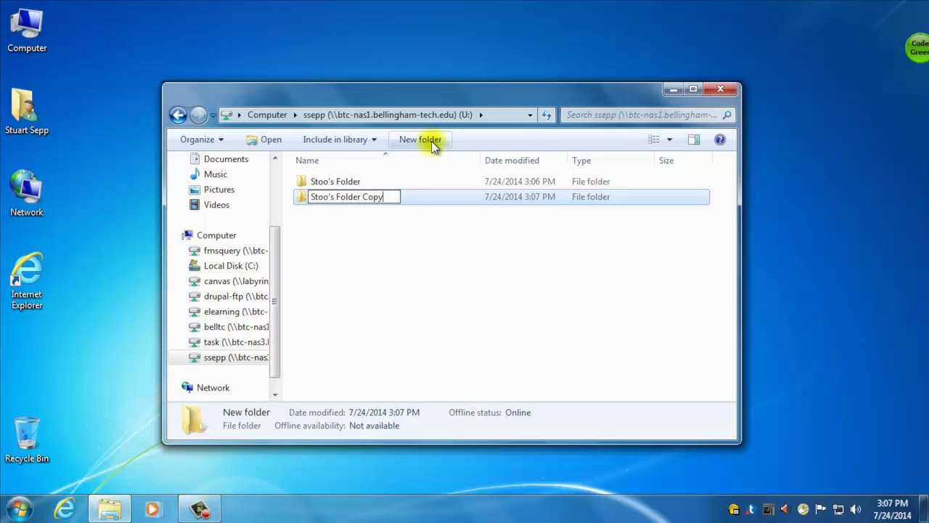
{"action": "key", "text": "Return"}
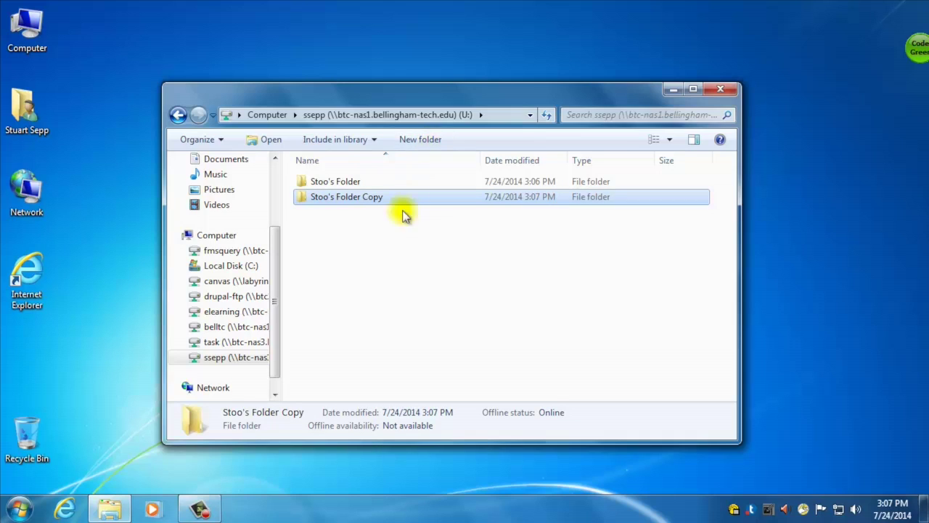
{"action": "right_click", "coordinate": [348, 198]}
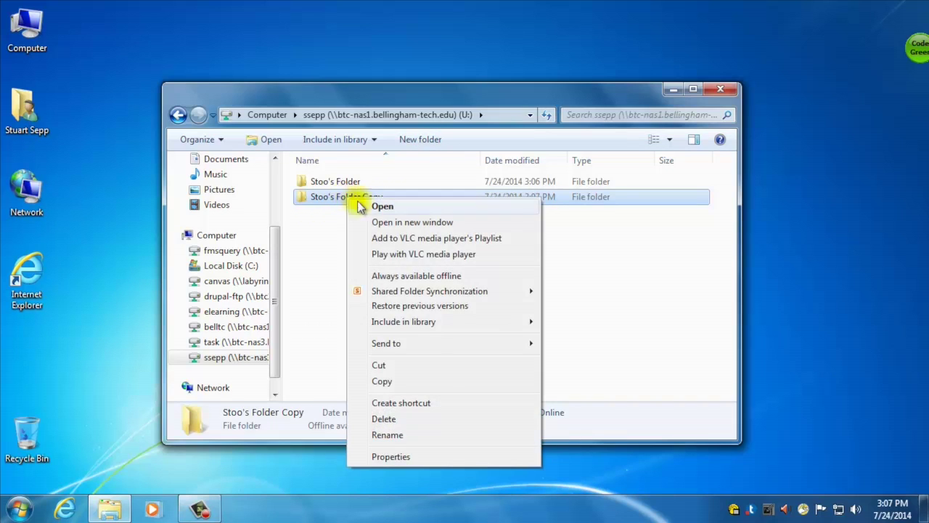
{"action": "left_click", "coordinate": [385, 419]}
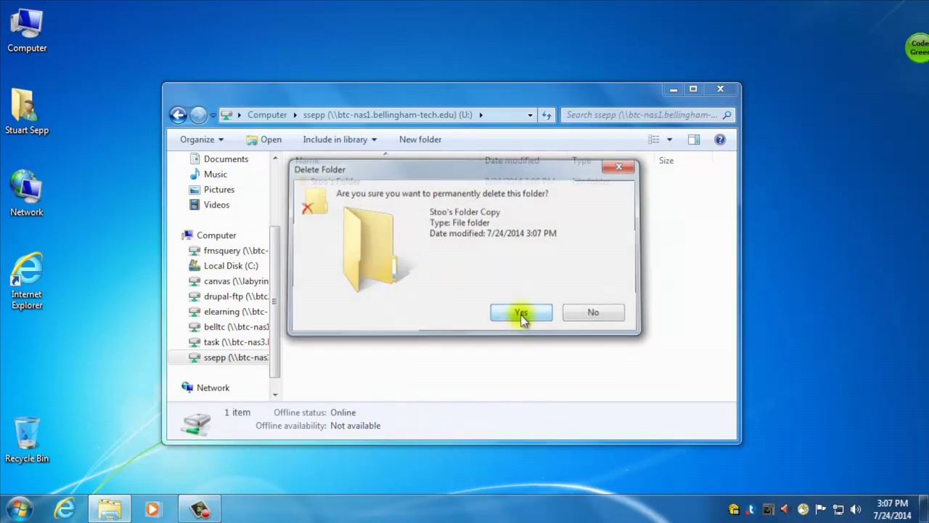
{"action": "left_click", "coordinate": [523, 314]}
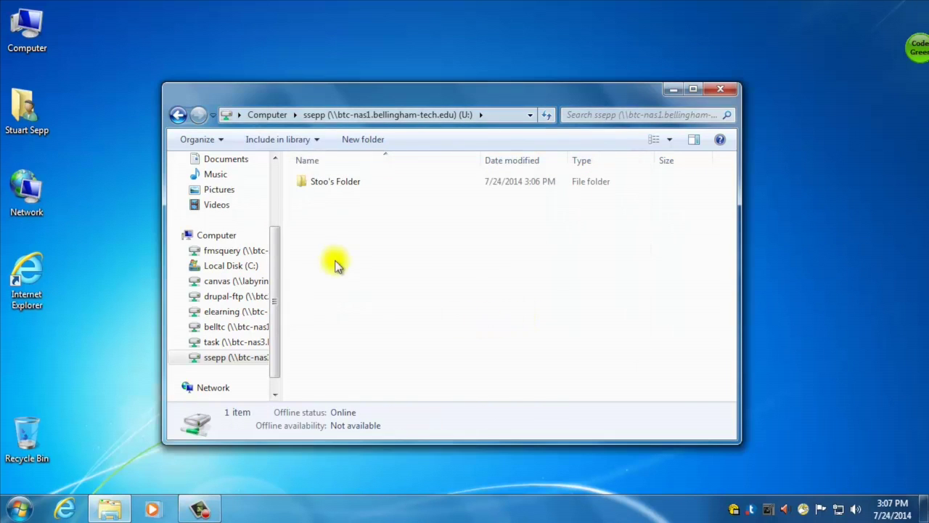
{"action": "left_click", "coordinate": [327, 184]}
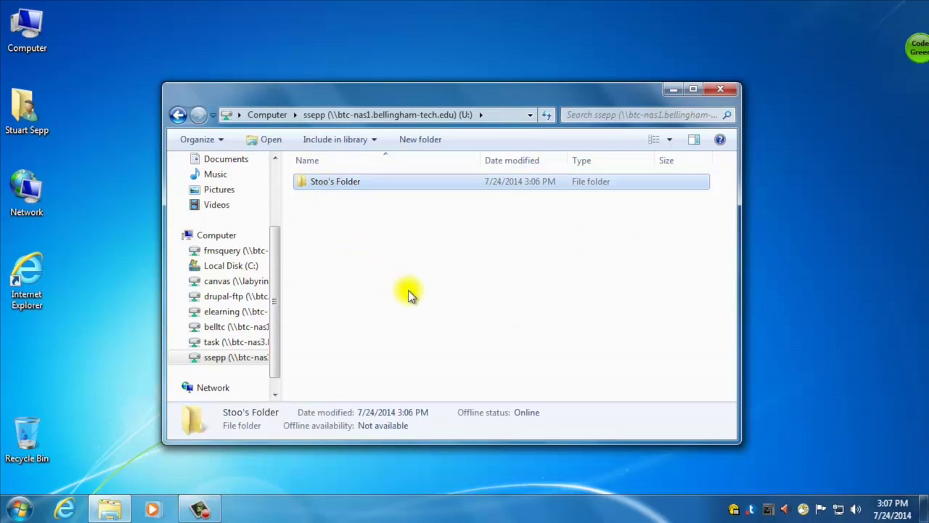
{"action": "key", "text": "Delete"}
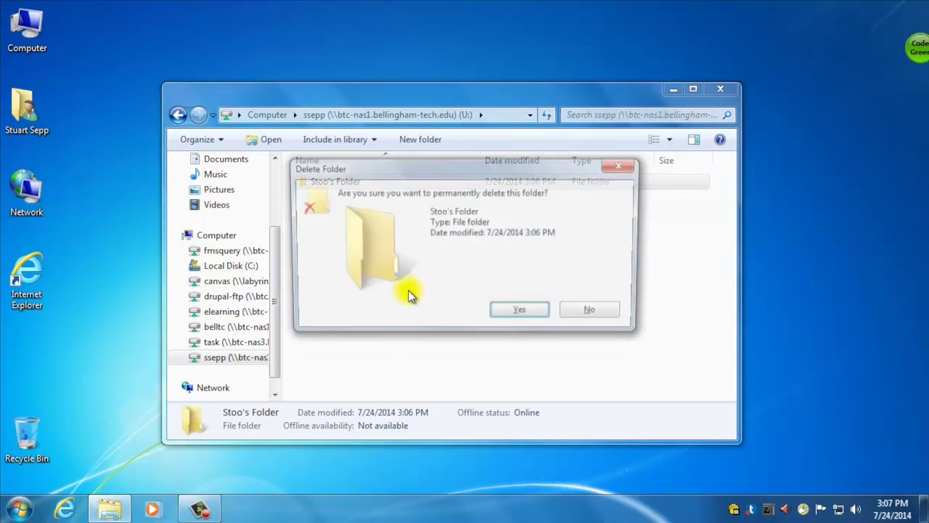
{"action": "left_click", "coordinate": [535, 312]}
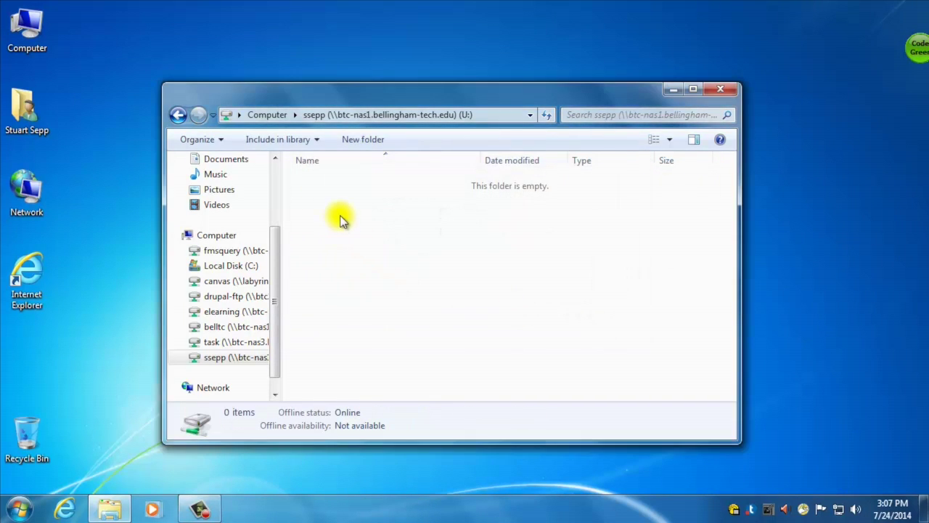
{"action": "left_click", "coordinate": [364, 139]}
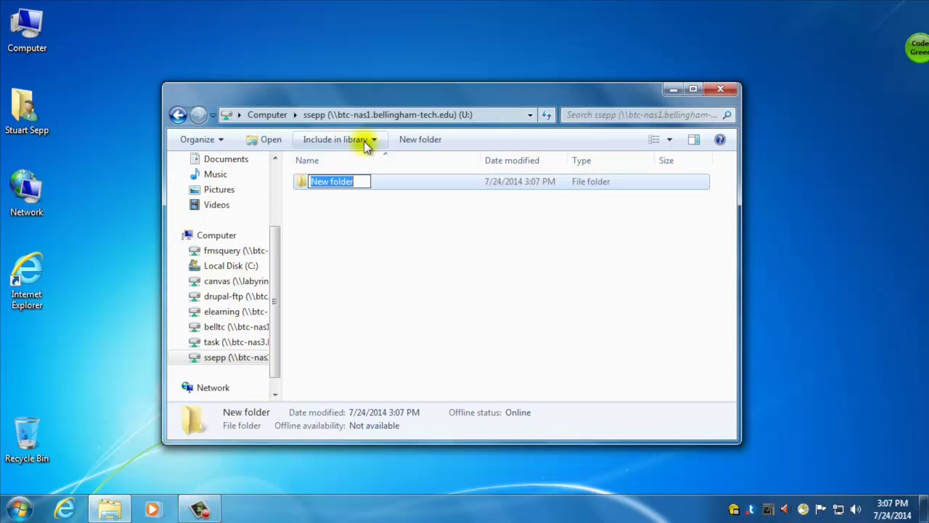
{"action": "type", "text": "Stoo's"}
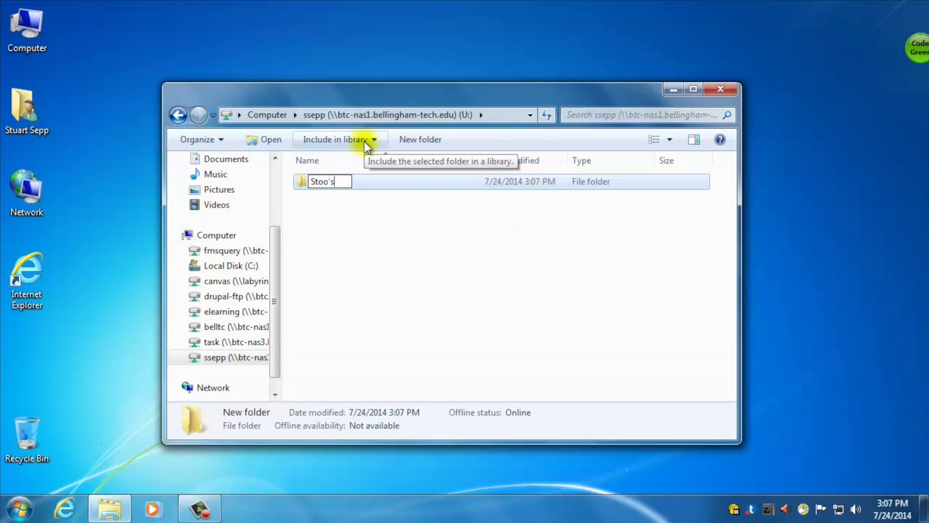
{"action": "type", "text": " Folder"}
{"action": "key", "text": "Return"}
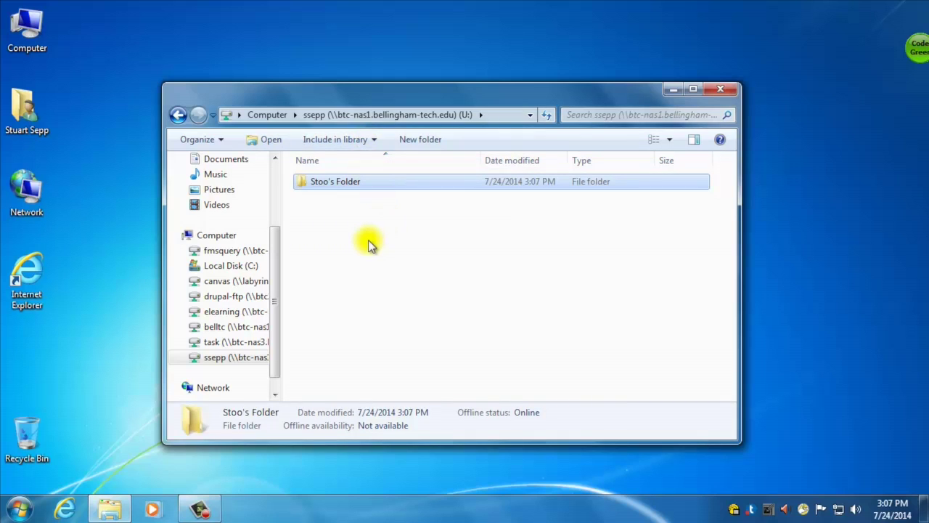
- Open Stoo's Folder and create a Pictures subfolder in it
{"action": "double_click", "coordinate": [336, 181]}
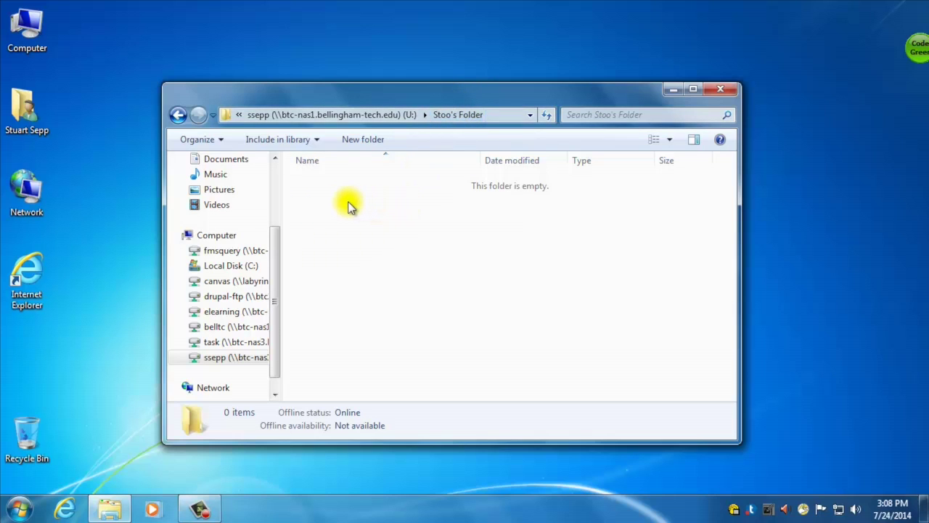
{"action": "right_click", "coordinate": [315, 211]}
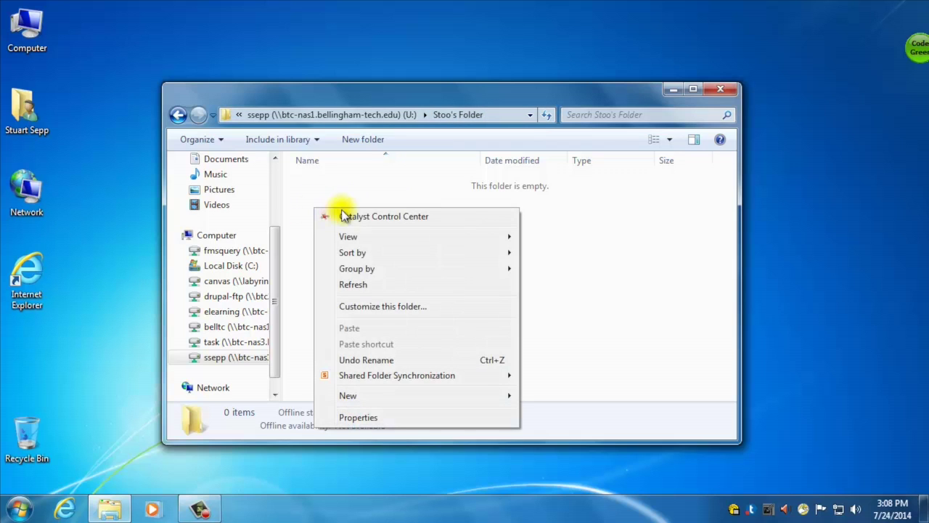
{"action": "mouse_move", "coordinate": [377, 399]}
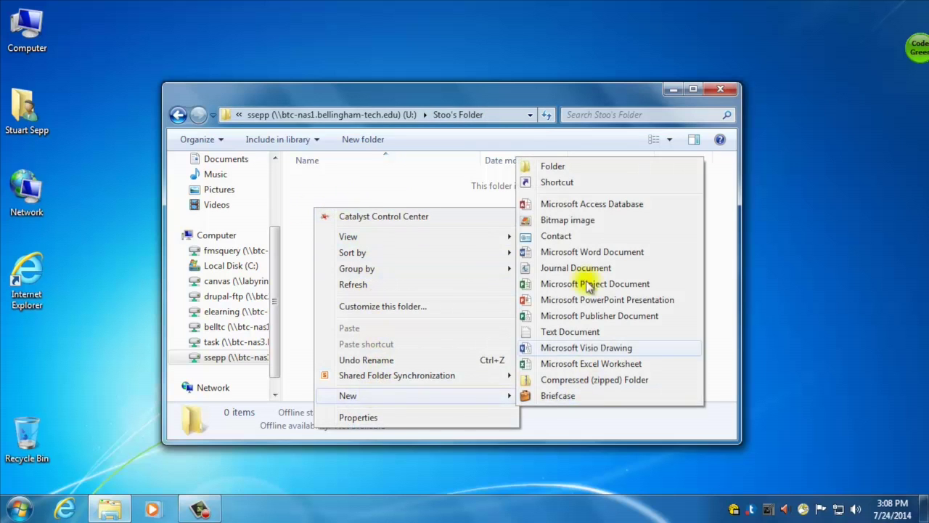
{"action": "left_click", "coordinate": [554, 166]}
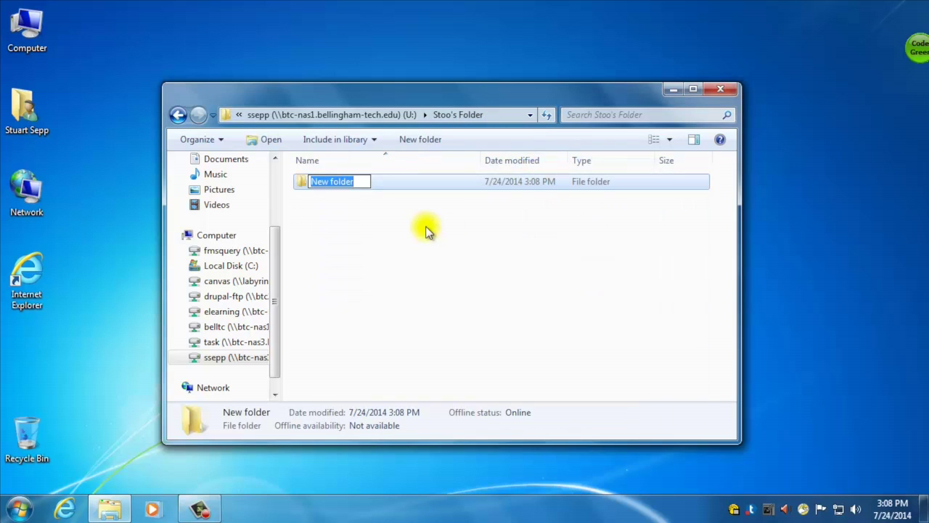
{"action": "type", "text": "Pictures"}
{"action": "key", "text": "Return"}
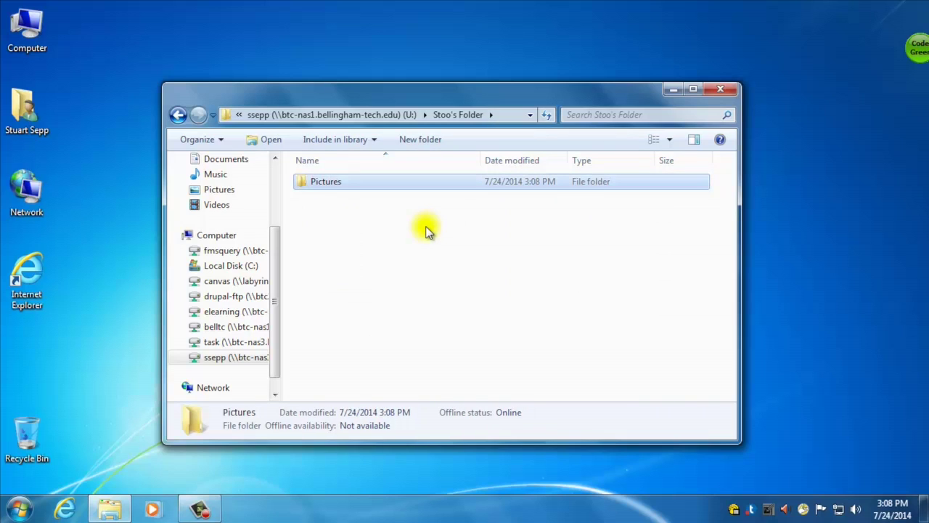
- Add a Documents subfolder beside Pictures, then open Pictures
{"action": "left_click", "coordinate": [421, 140]}
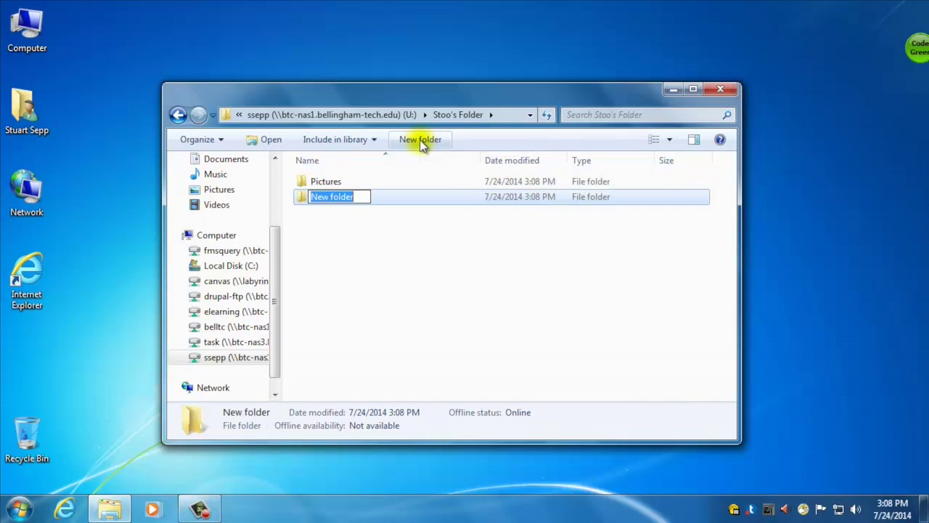
{"action": "type", "text": "Documents"}
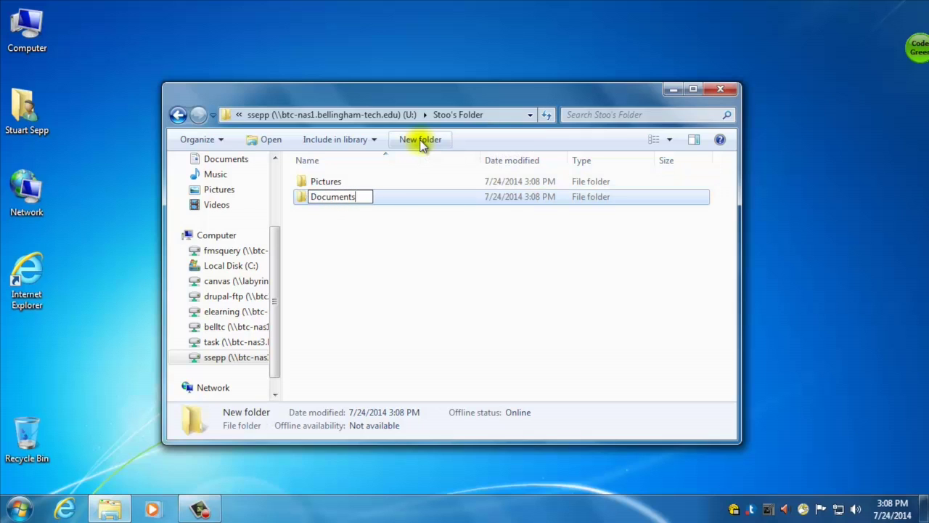
{"action": "key", "text": "Return"}
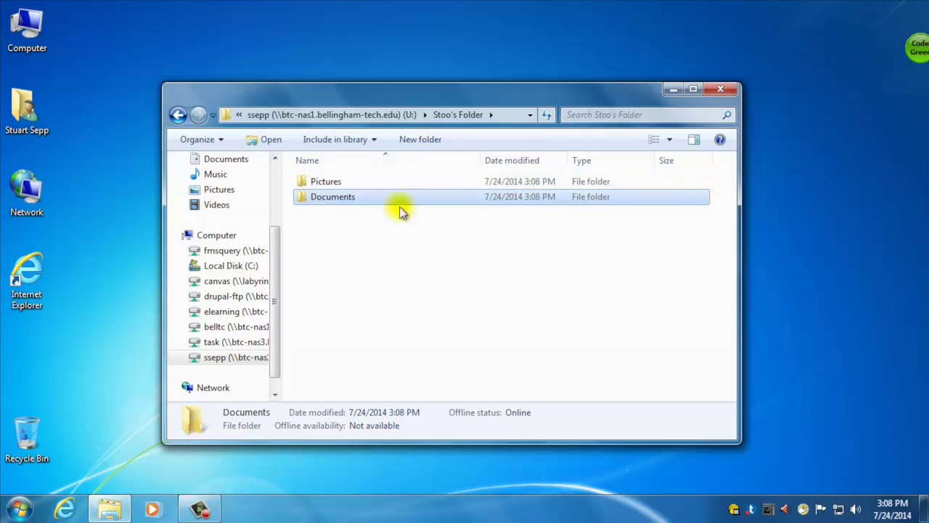
{"action": "left_click", "coordinate": [379, 242]}
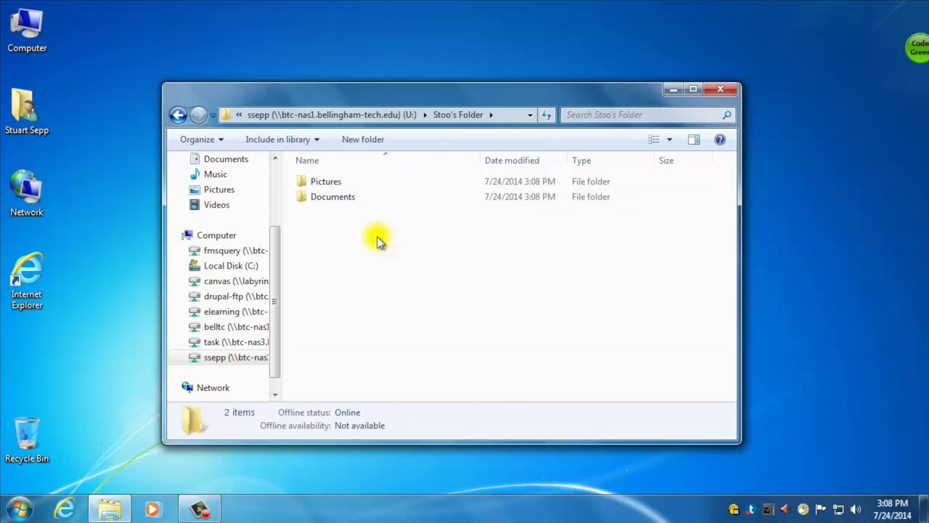
{"action": "double_click", "coordinate": [326, 181]}
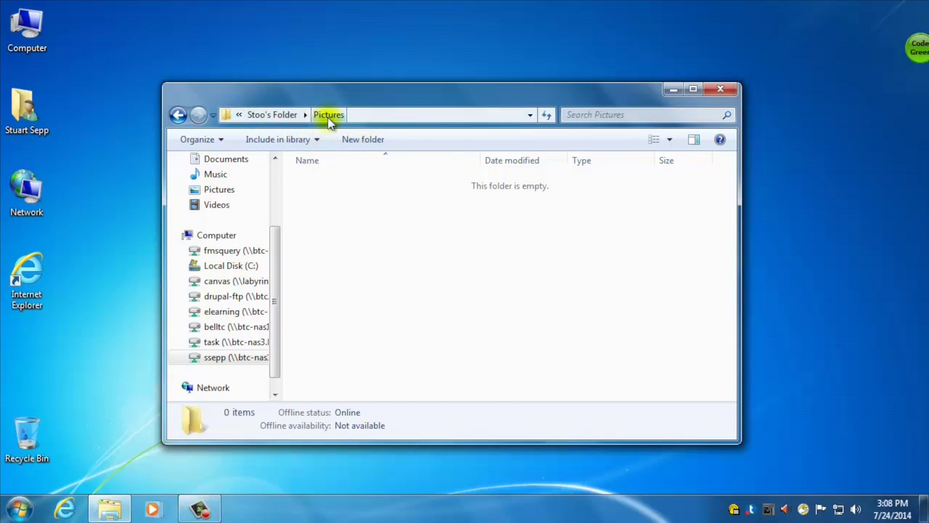
- Create an Animals folder inside Pictures and open it
{"action": "left_click", "coordinate": [365, 139]}
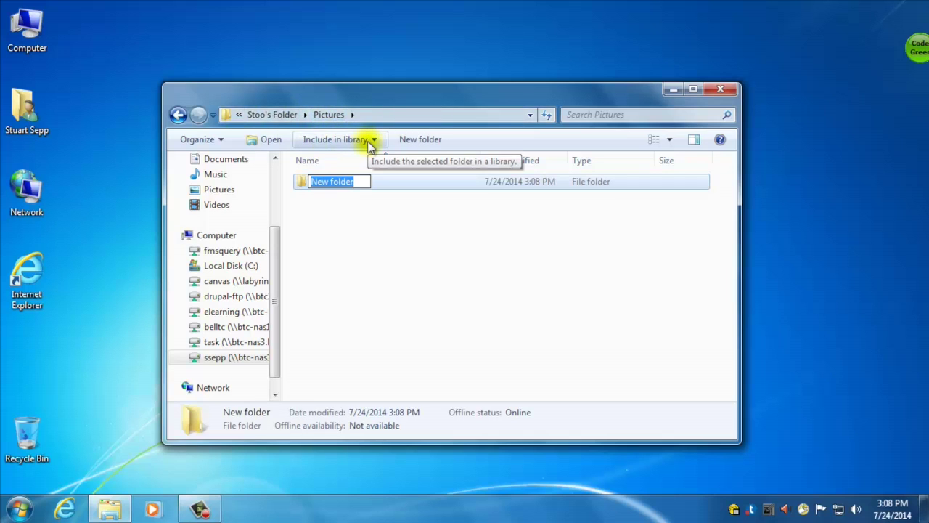
{"action": "type", "text": "Animals"}
{"action": "key", "text": "Return"}
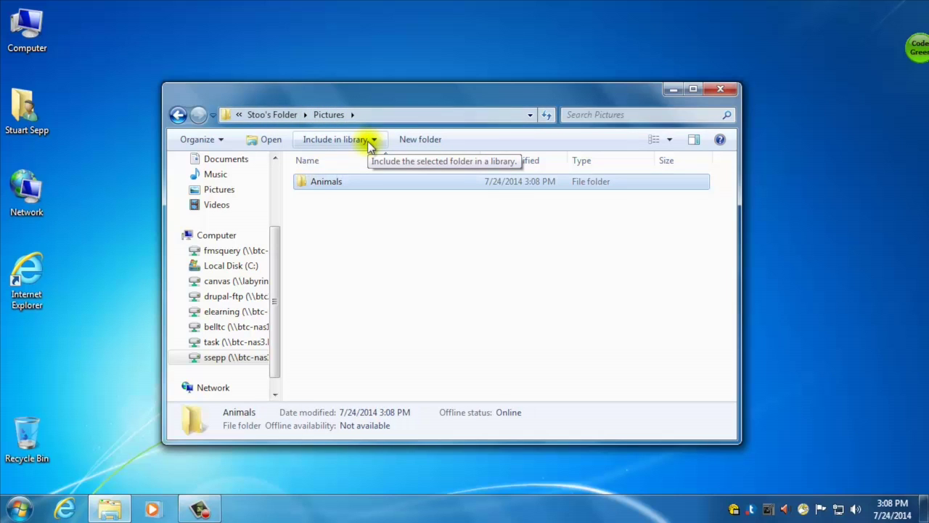
{"action": "double_click", "coordinate": [325, 186]}
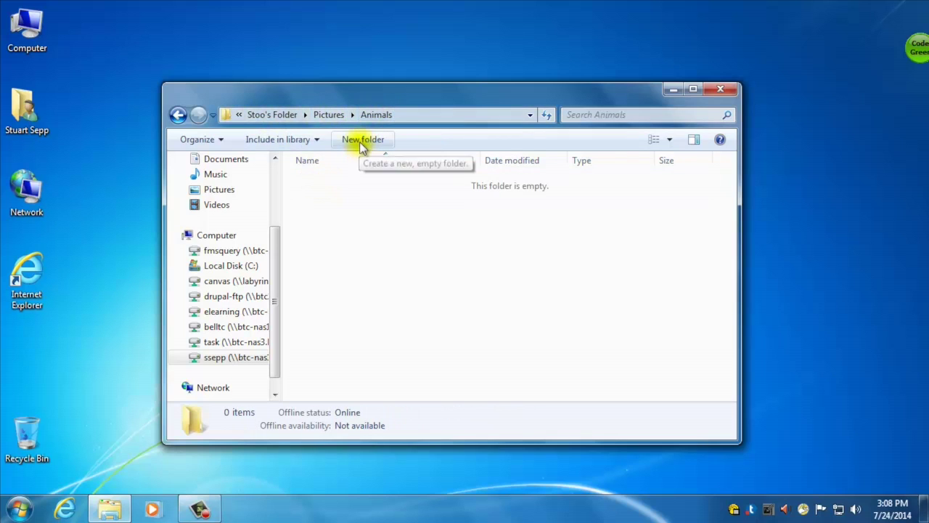
- Create Rabbits and Foxes subfolders inside Animals
{"action": "left_click", "coordinate": [360, 141]}
{"action": "type", "text": "Rabbits"}
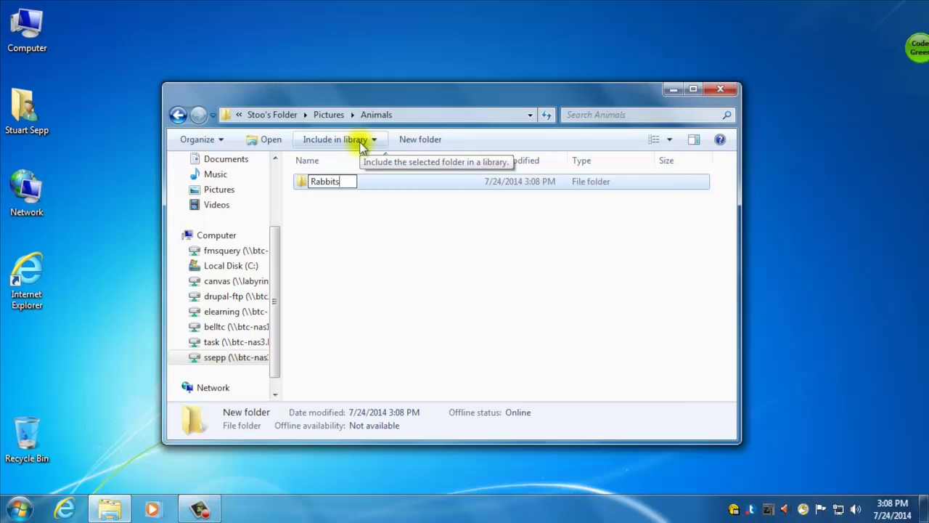
{"action": "key", "text": "Return"}
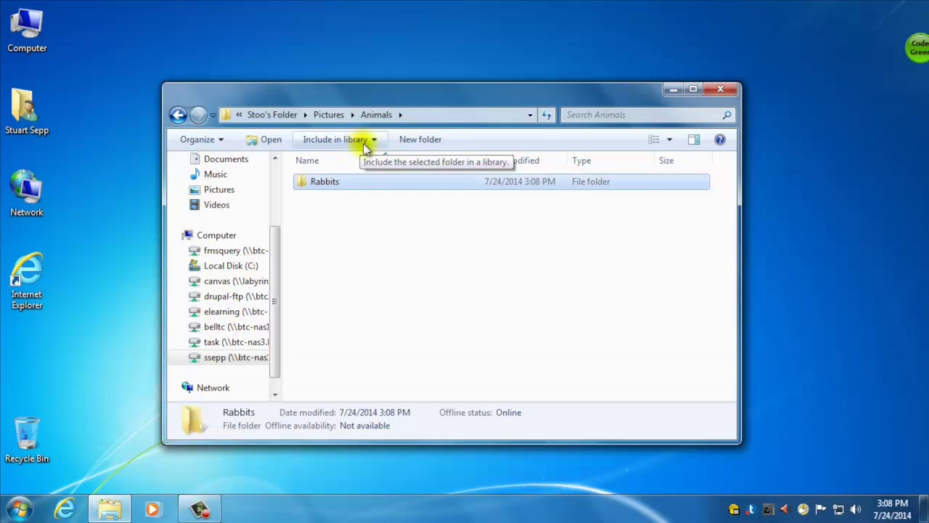
{"action": "left_click", "coordinate": [419, 141]}
{"action": "type", "text": "Foxes"}
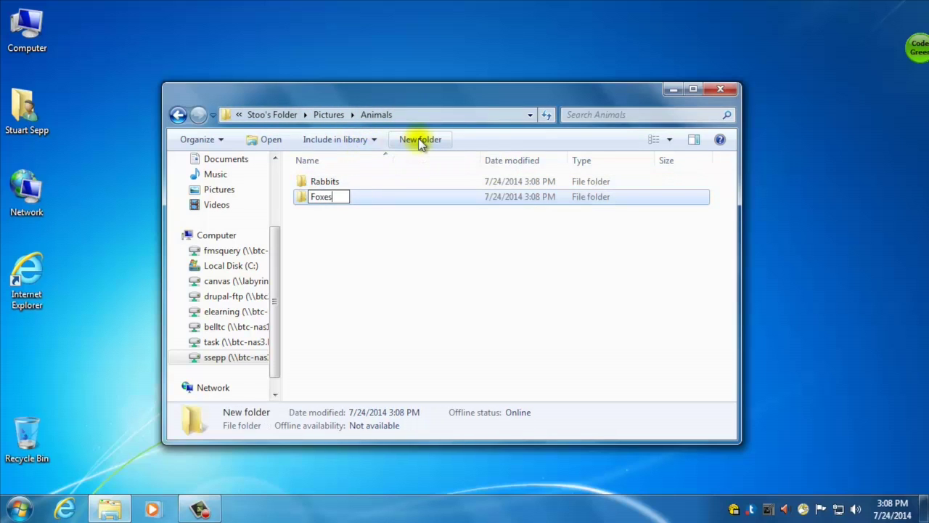
{"action": "key", "text": "Return"}
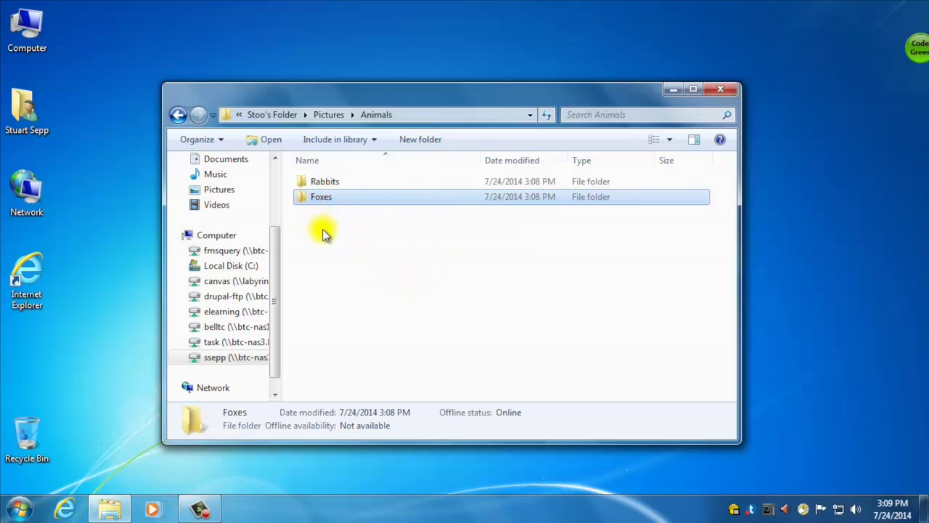
- Review Stoo's Folder and its Pictures folder, then close the Explorer window
{"action": "left_click", "coordinate": [266, 116]}
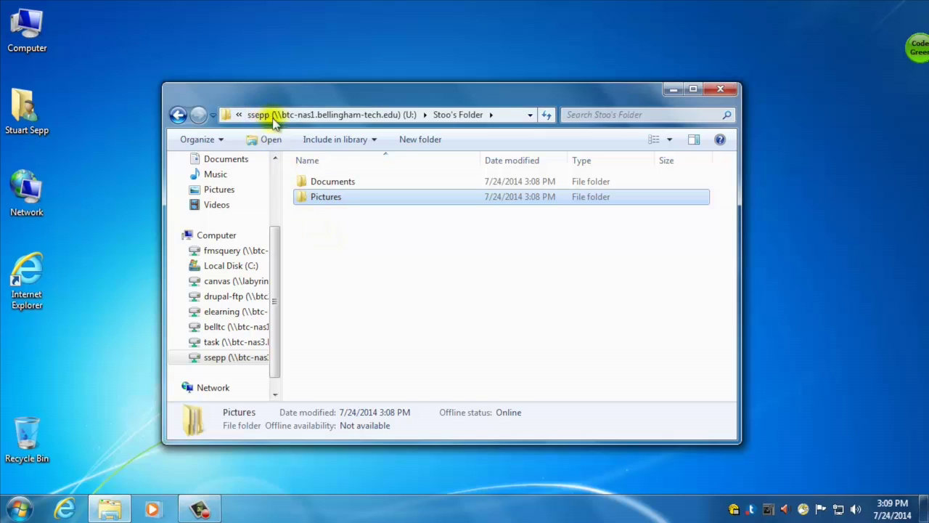
{"action": "double_click", "coordinate": [335, 200]}
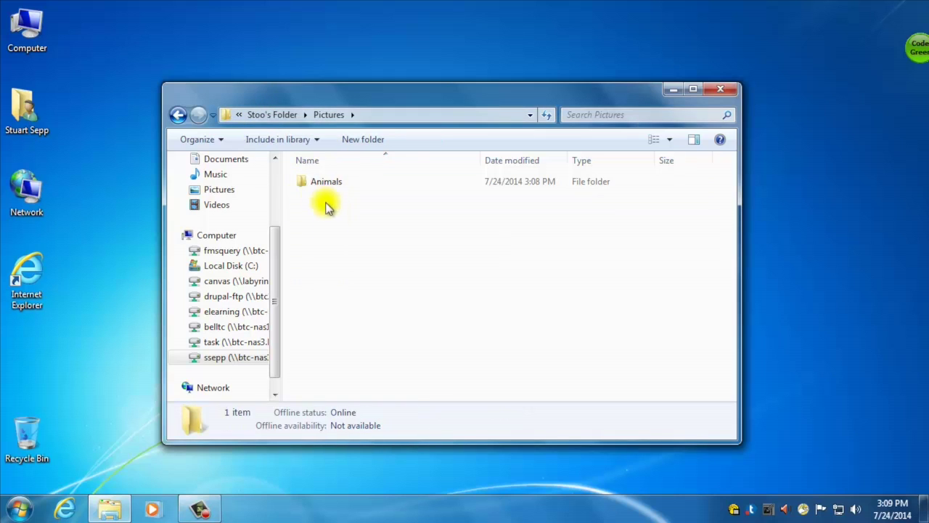
{"action": "left_click", "coordinate": [178, 115]}
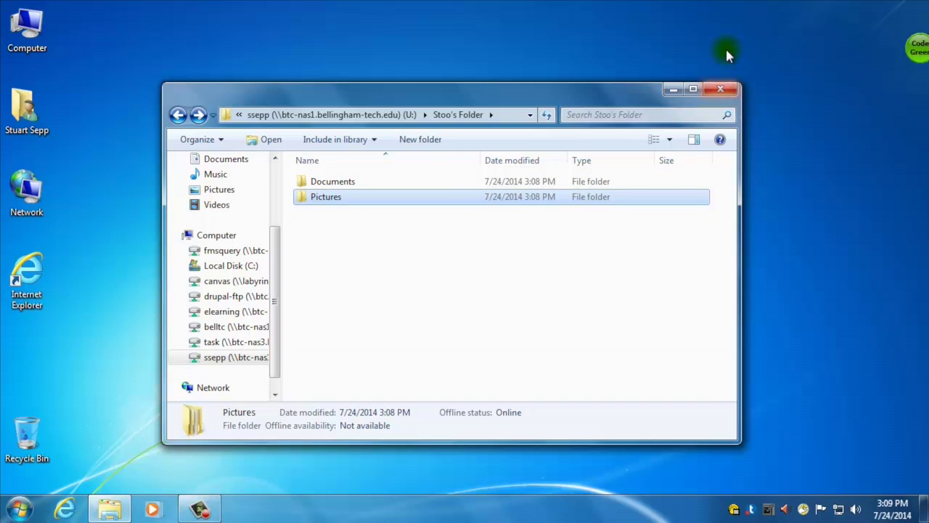
{"action": "left_click", "coordinate": [721, 88]}
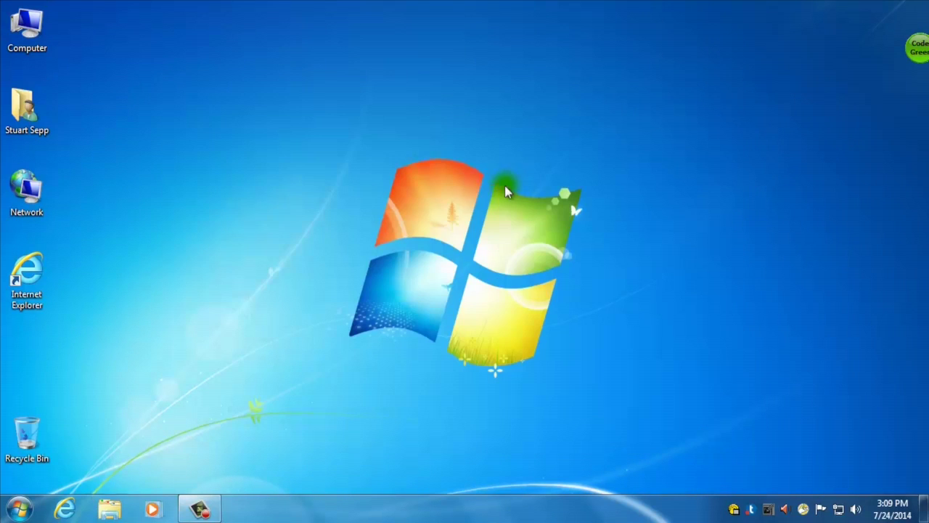
- Open a new, taller Explorer window, collapse Favorites and Libraries, and open Stoo's Folder on ssepp
{"action": "left_click", "coordinate": [110, 512]}
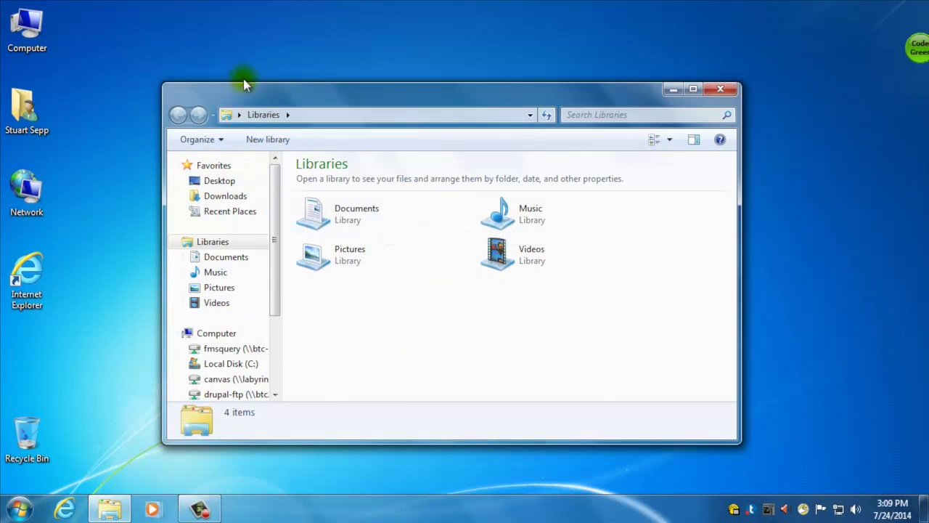
{"action": "left_click_drag", "start_coordinate": [246, 84], "coordinate": [245, 17]}
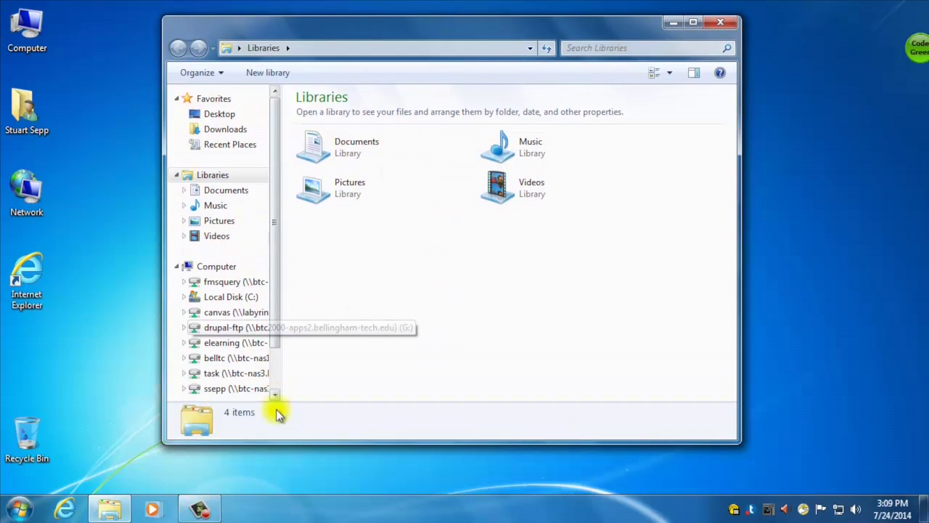
{"action": "left_click_drag", "start_coordinate": [278, 440], "coordinate": [276, 478]}
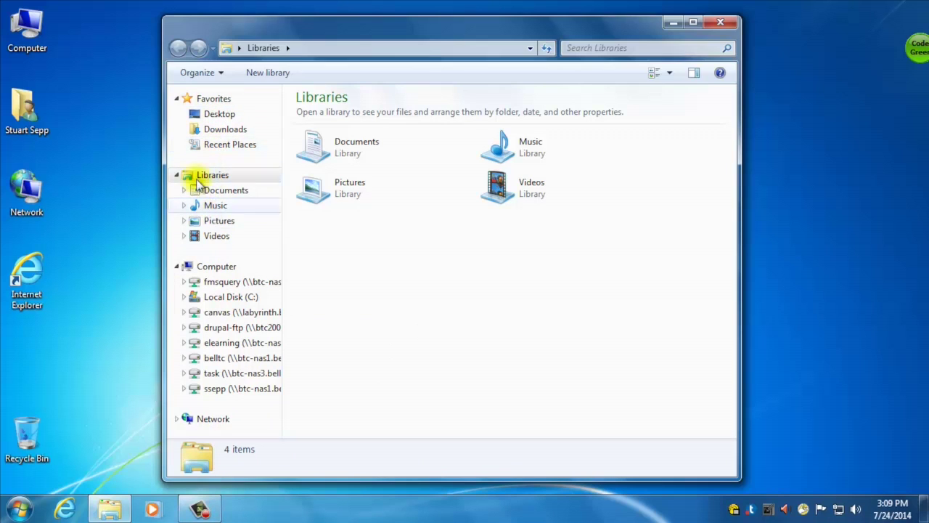
{"action": "left_click", "coordinate": [177, 99]}
{"action": "left_click", "coordinate": [177, 128]}
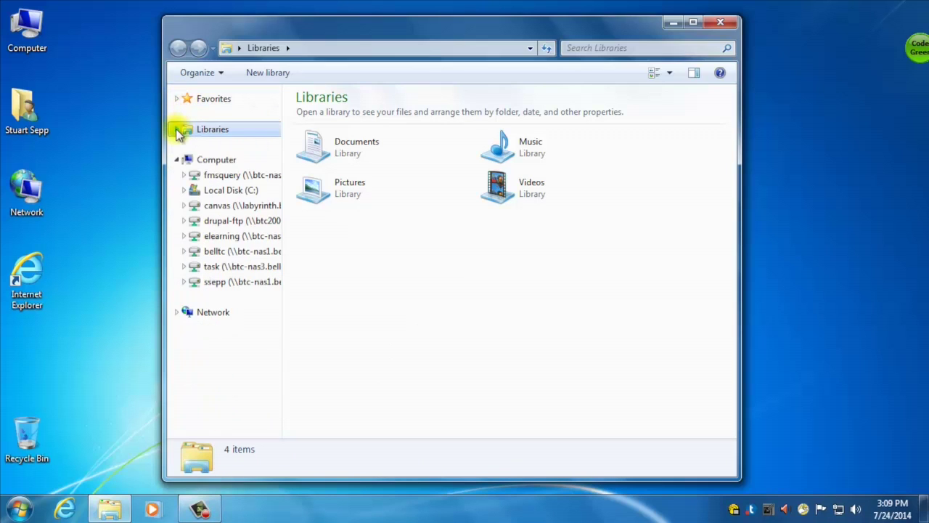
{"action": "left_click", "coordinate": [213, 284]}
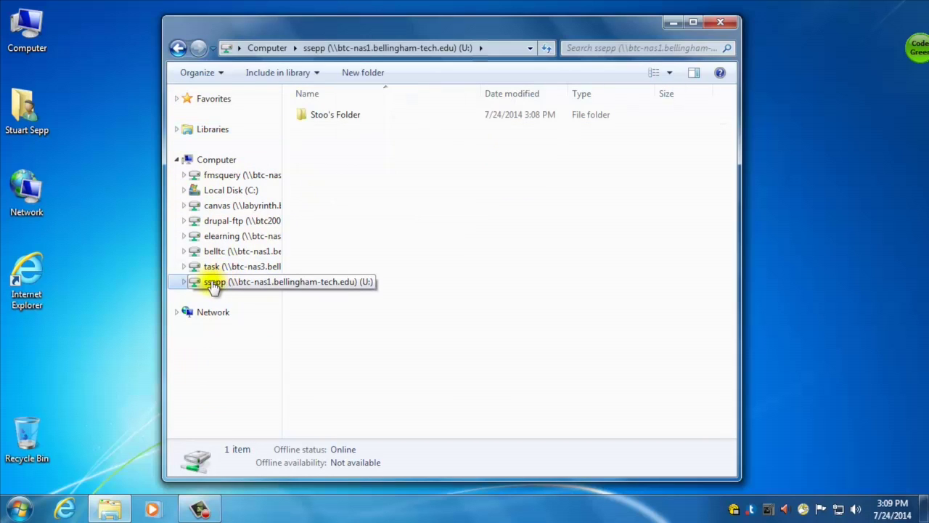
{"action": "double_click", "coordinate": [334, 121]}
- Open Documents and create a PDFs folder inside it
{"action": "double_click", "coordinate": [340, 117]}
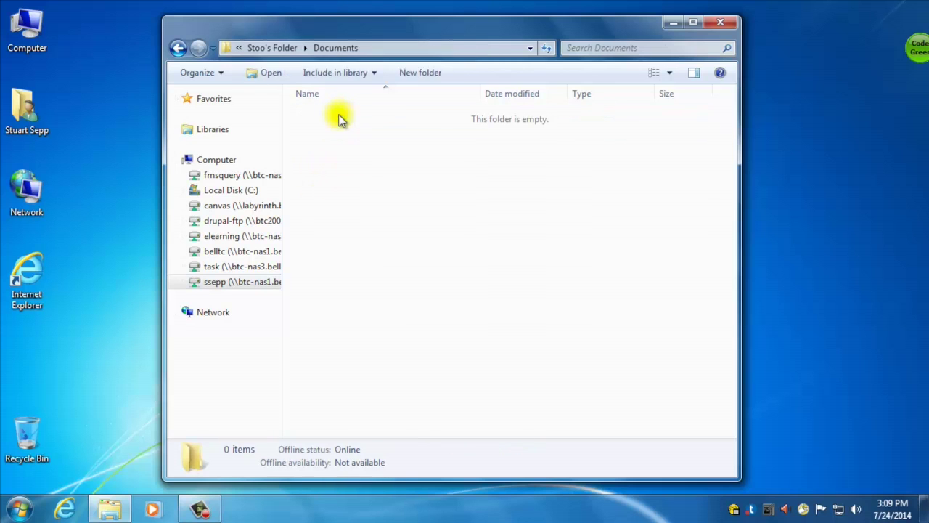
{"action": "right_click", "coordinate": [370, 169]}
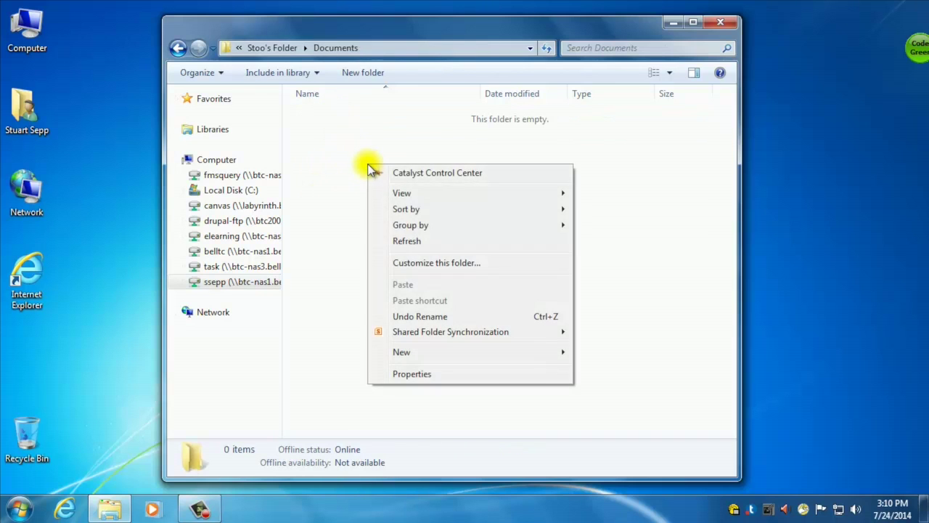
{"action": "mouse_move", "coordinate": [411, 353]}
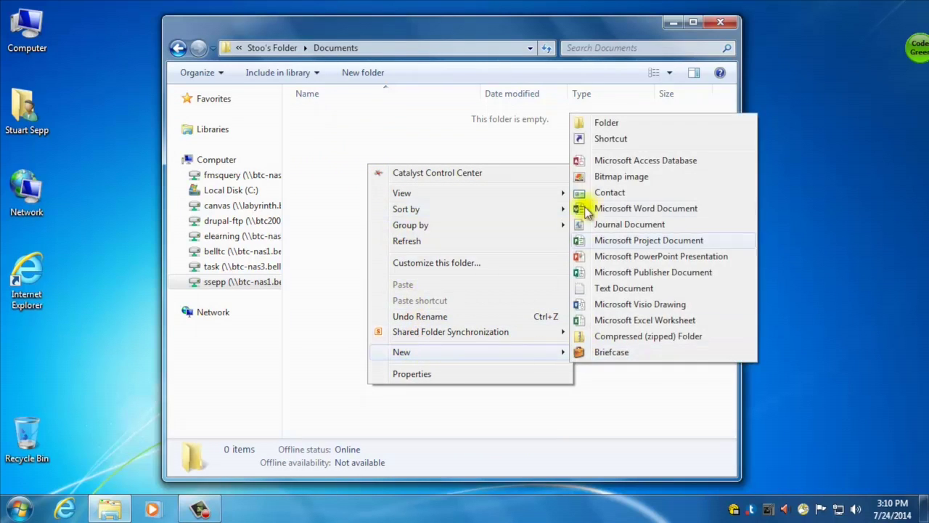
{"action": "left_click", "coordinate": [603, 123]}
{"action": "type", "text": "PD"}
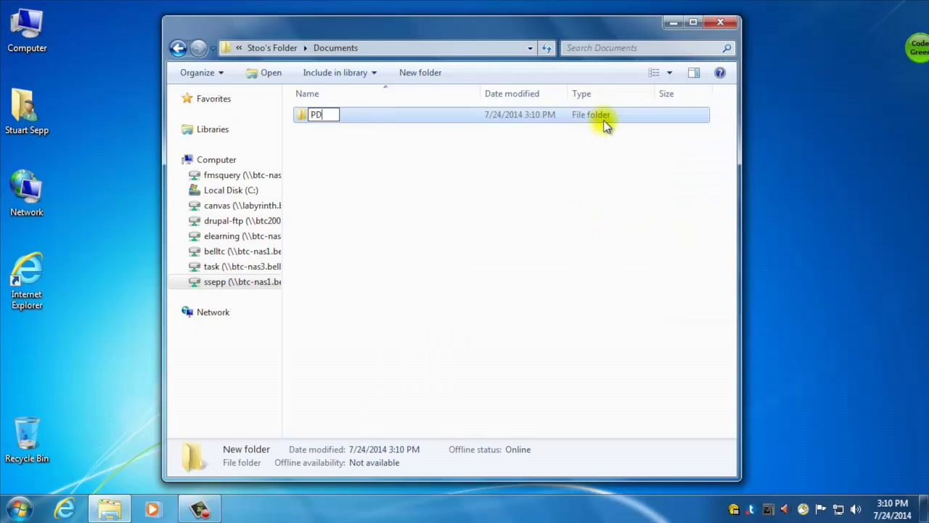
{"action": "type", "text": "Fs"}
{"action": "key", "text": "Return"}
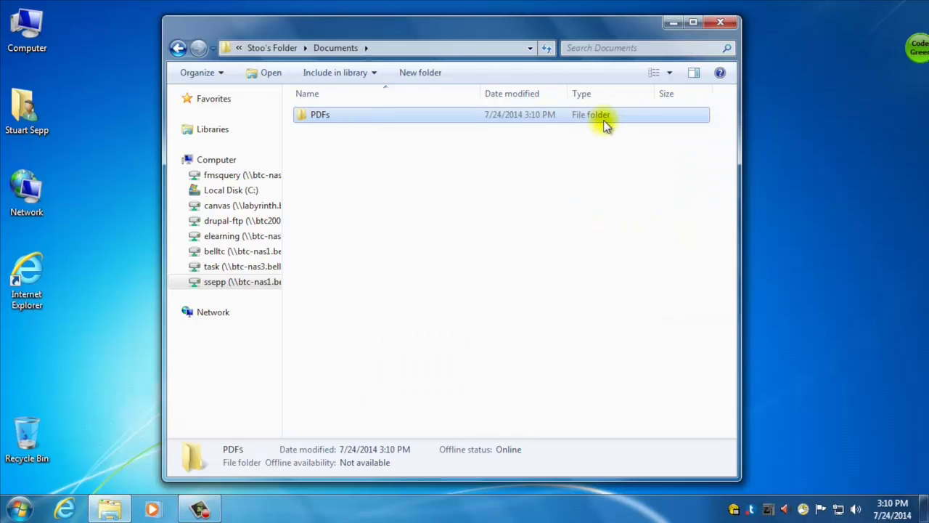
- Add a docs folder beside PDFs in Documents
{"action": "left_click", "coordinate": [428, 74]}
{"action": "type", "text": "d"}
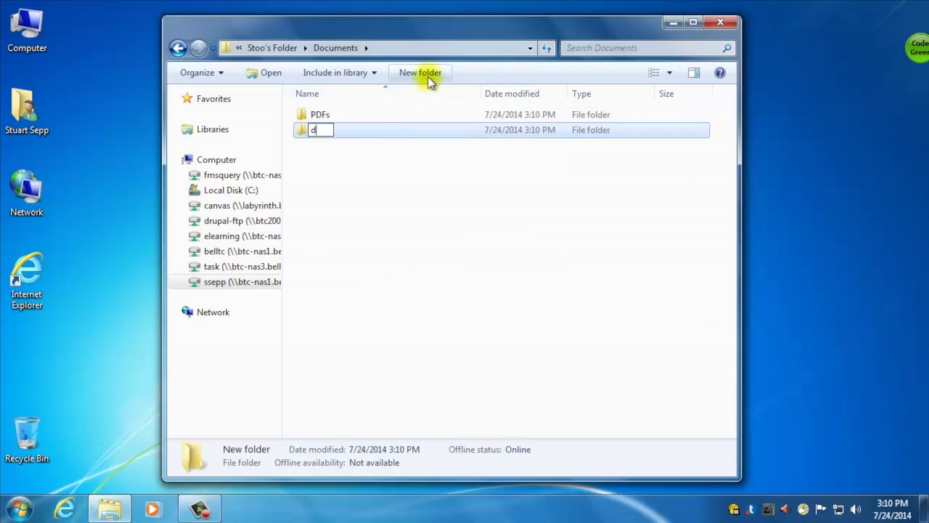
{"action": "type", "text": "ocs"}
{"action": "key", "text": "Return"}
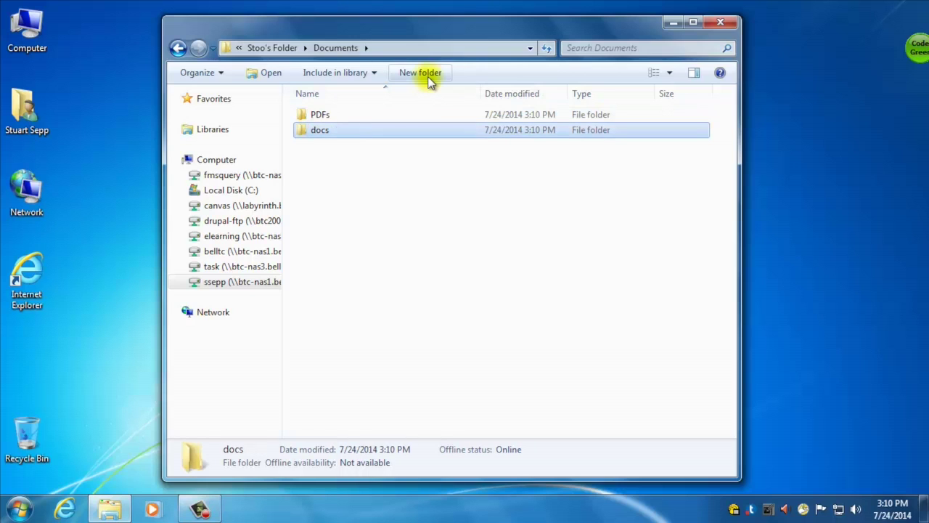
- Navigate back to drive U: showing Stoo's Folder, then switch to the Canvas page
{"action": "left_click", "coordinate": [177, 52]}
{"action": "left_click", "coordinate": [177, 52]}
{"action": "left_click", "coordinate": [177, 52]}
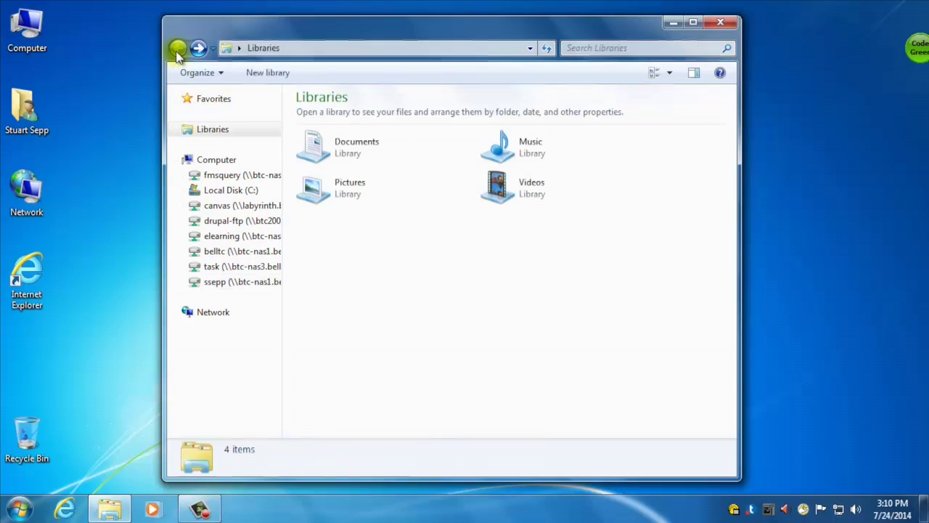
{"action": "left_click", "coordinate": [199, 50]}
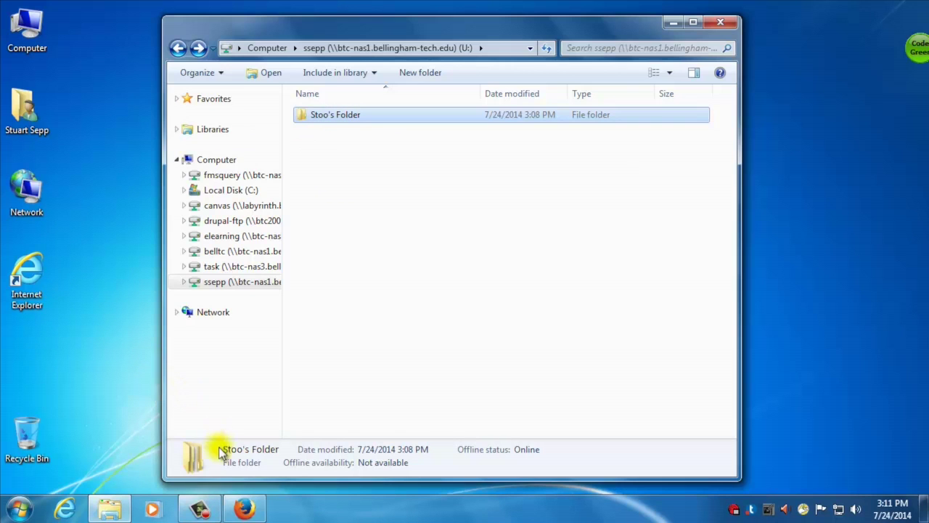
{"action": "left_click", "coordinate": [246, 510]}
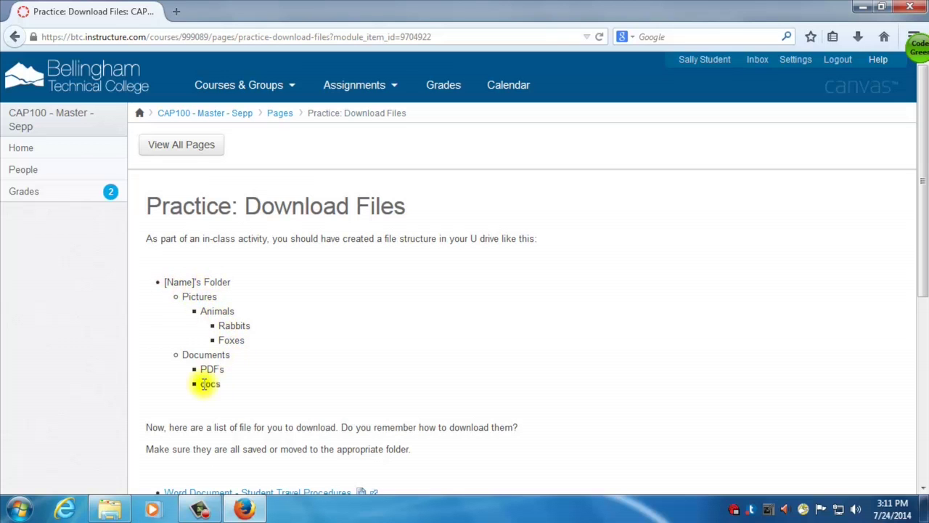
- Scroll down the Practice: Download Files page to the six download links
{"action": "scroll", "coordinate": [281, 331], "scroll_direction": "down", "scroll_amount": 6}
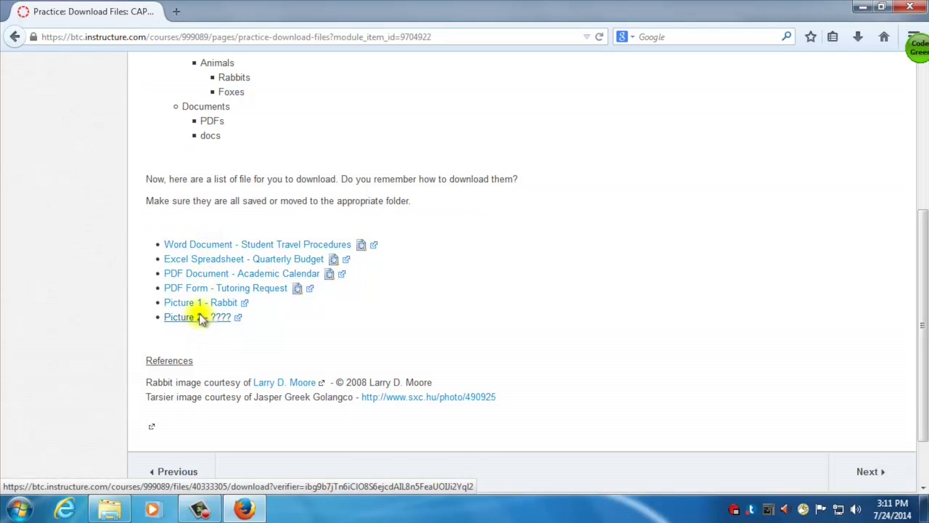
- Save the Word Document link, browsing to U:\Stoo's Folder\Documents\docs
{"action": "right_click", "coordinate": [218, 249]}
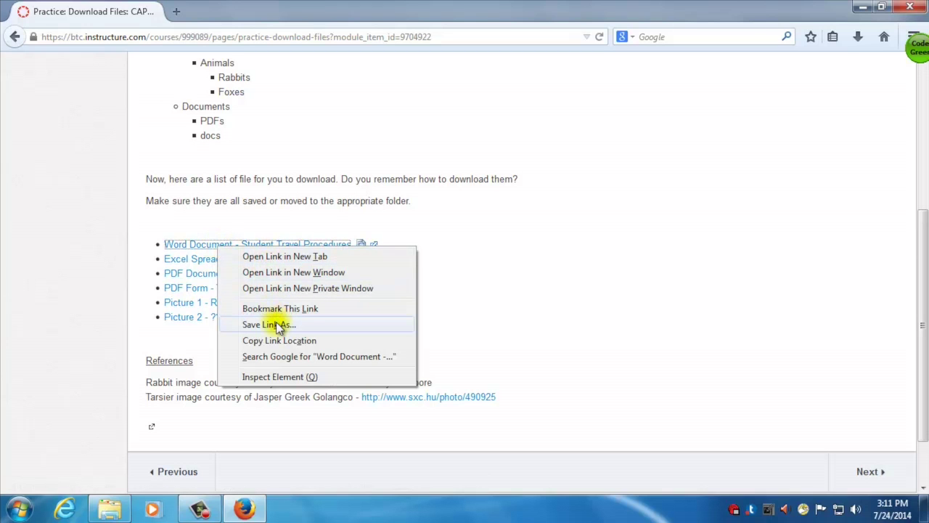
{"action": "left_click", "coordinate": [268, 325]}
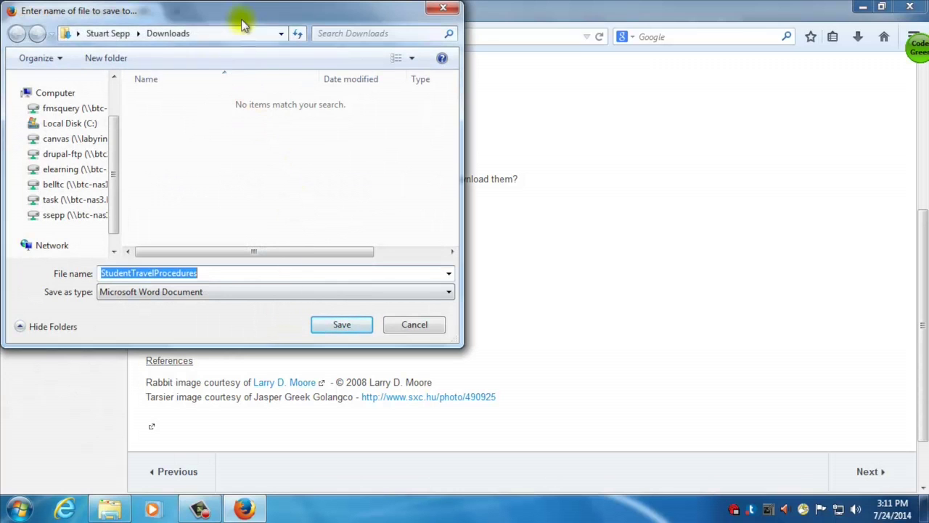
{"action": "left_click_drag", "start_coordinate": [245, 20], "coordinate": [665, 19]}
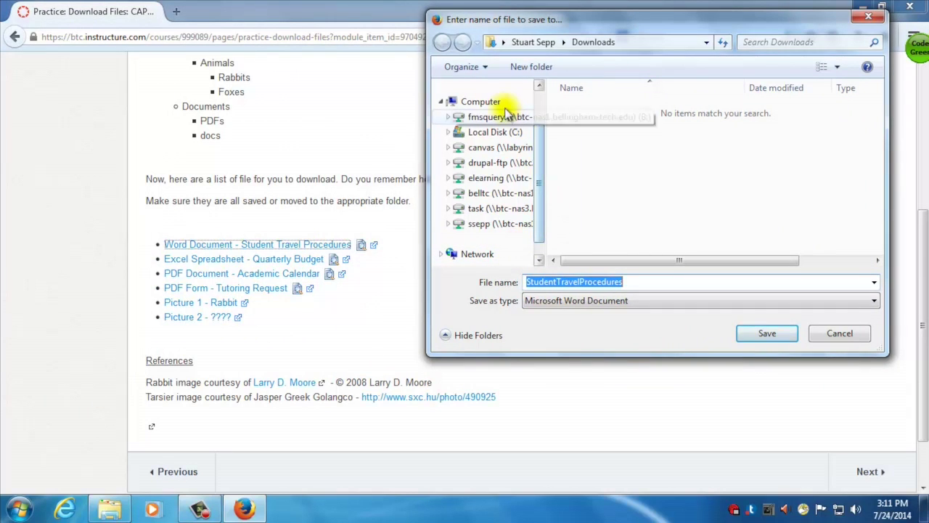
{"action": "left_click", "coordinate": [478, 229]}
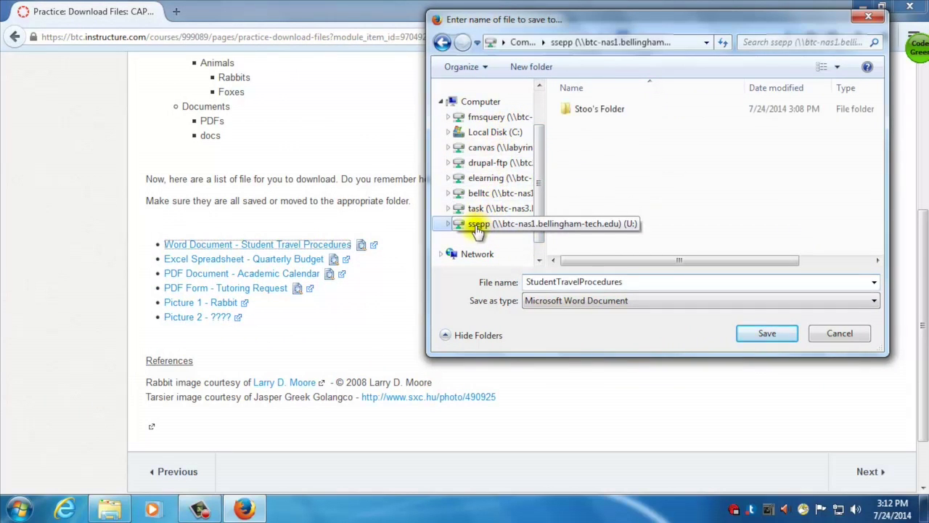
{"action": "double_click", "coordinate": [592, 113]}
{"action": "double_click", "coordinate": [588, 109]}
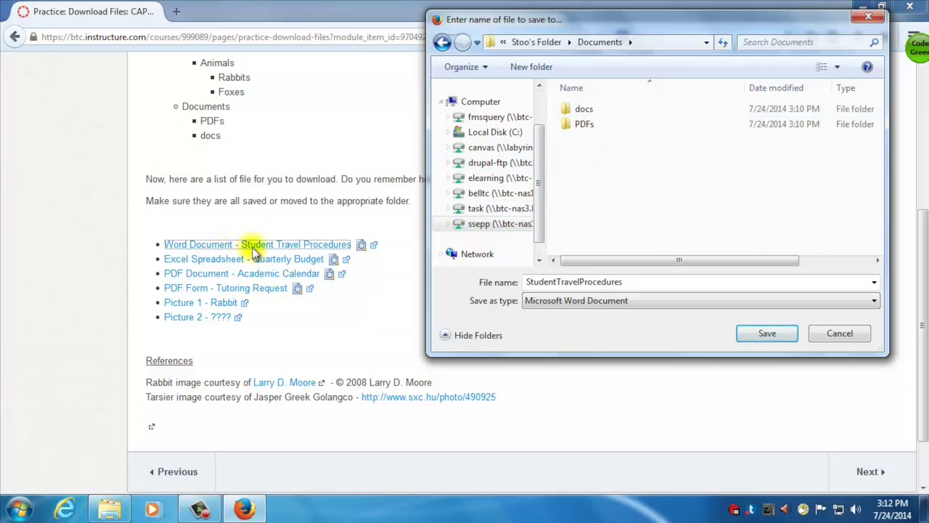
{"action": "double_click", "coordinate": [581, 110]}
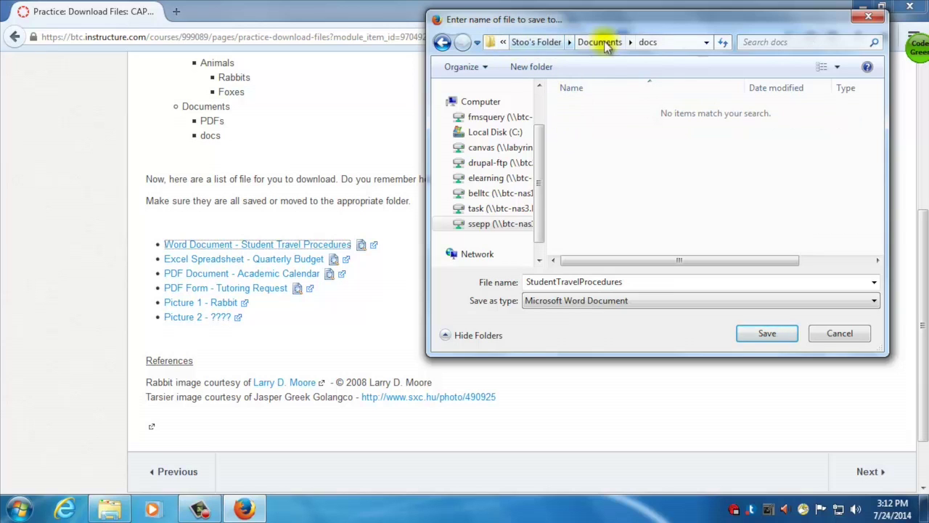
- Rename the file Student Travel Procedures and save it
{"action": "double_click", "coordinate": [597, 283]}
{"action": "left_click", "coordinate": [621, 281]}
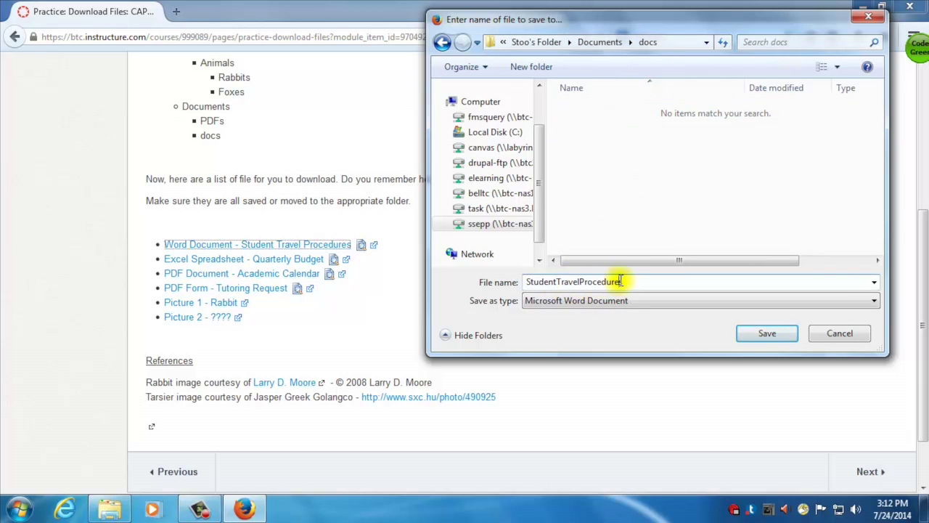
{"action": "left_click", "coordinate": [558, 282]}
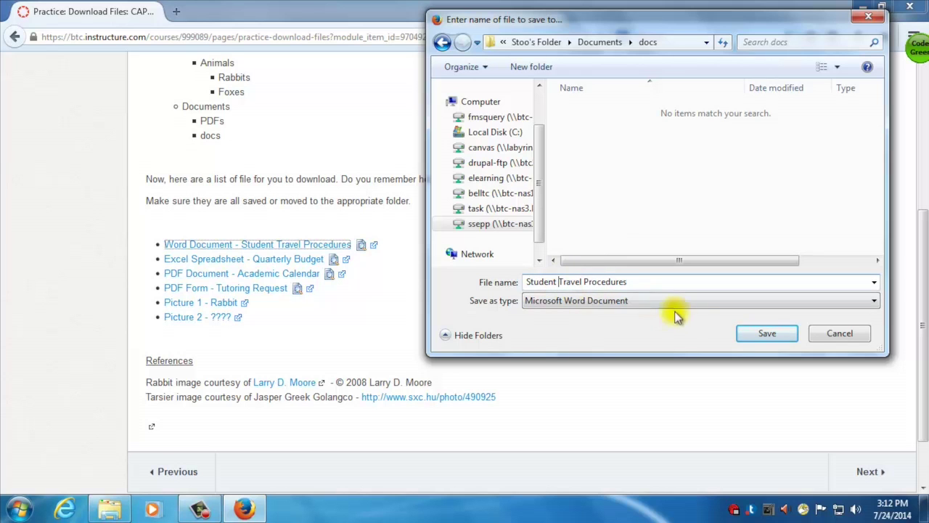
{"action": "left_click", "coordinate": [769, 334]}
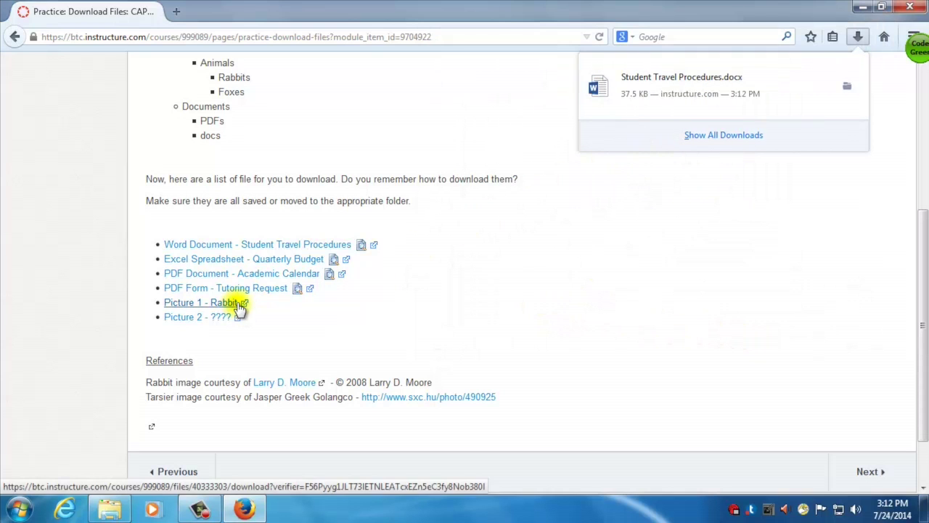
- Save the Excel Spreadsheet link as QuarterlyBudget into the docs folder
{"action": "right_click", "coordinate": [240, 266]}
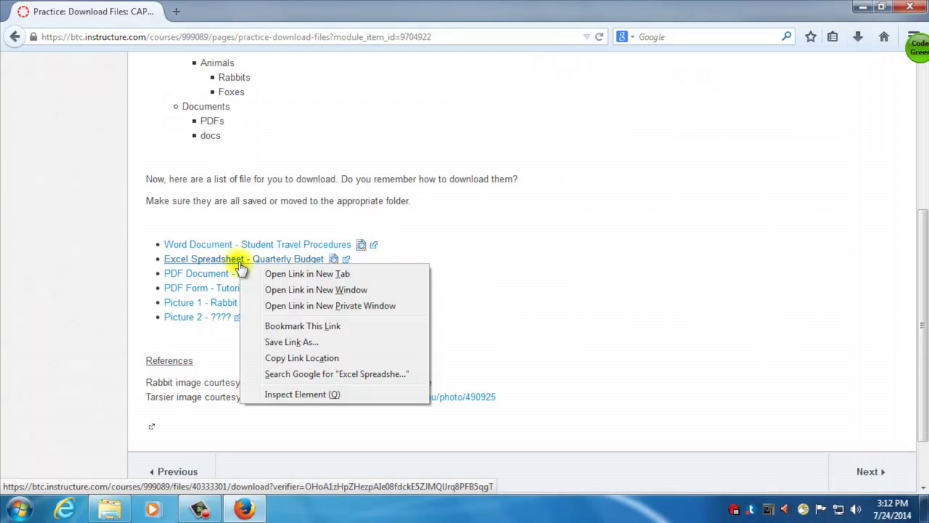
{"action": "left_click", "coordinate": [315, 341]}
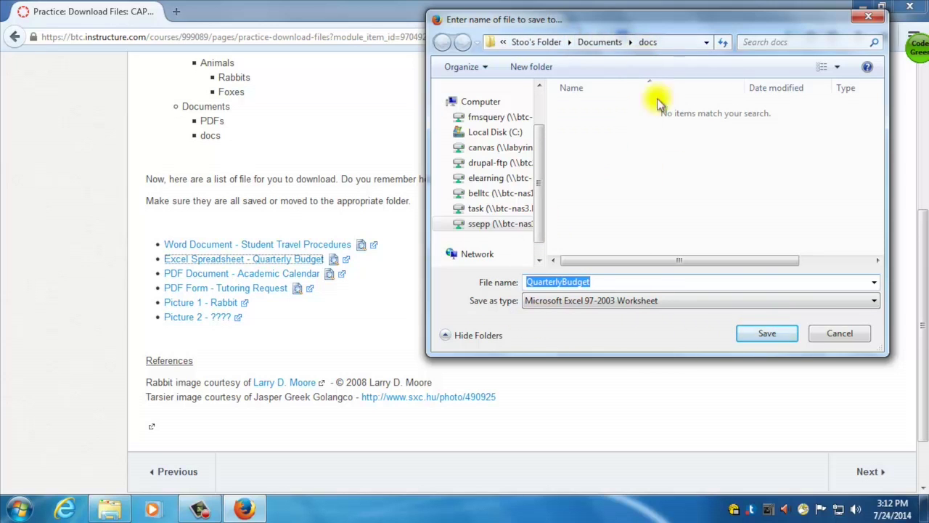
{"action": "left_click", "coordinate": [767, 334]}
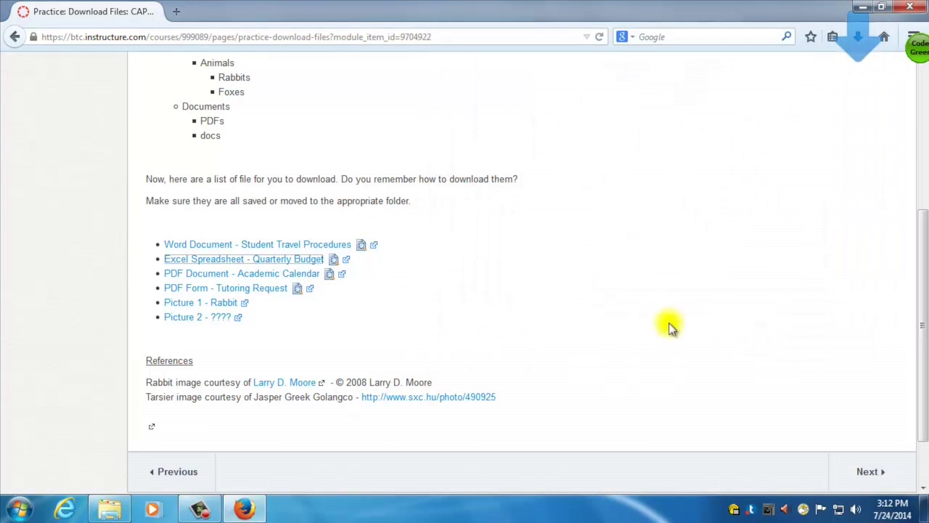
- Save the Academic Calendar PDF from Canvas into Stoo's Folder > Documents > PDFs
{"action": "right_click", "coordinate": [222, 280]}
{"action": "left_click", "coordinate": [298, 356]}
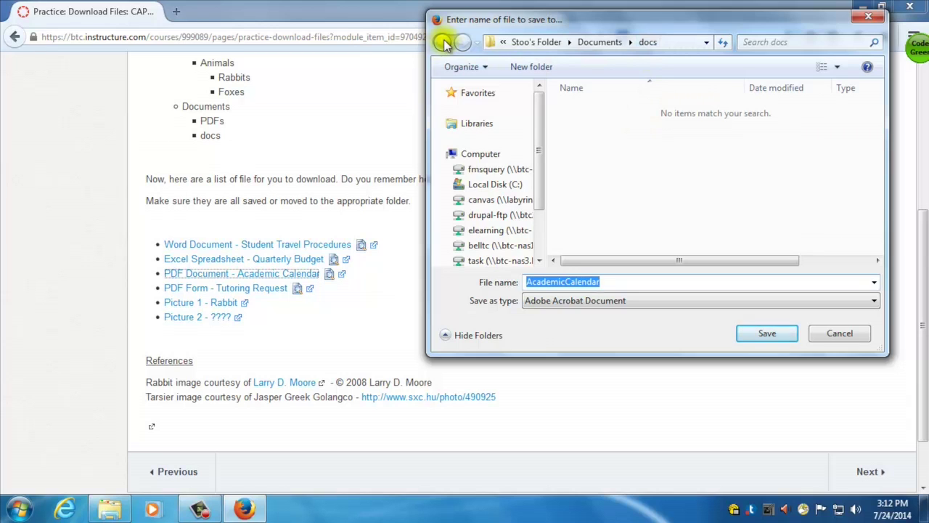
{"action": "left_click", "coordinate": [601, 43]}
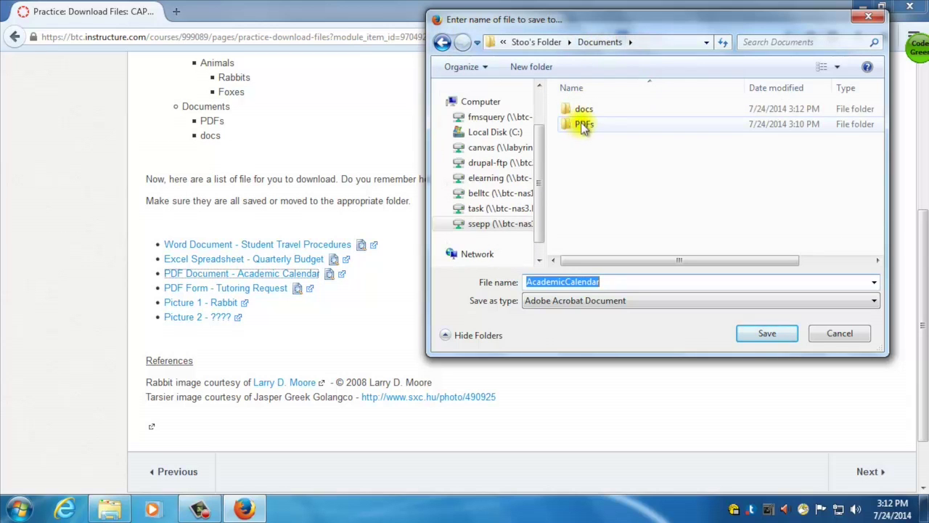
{"action": "double_click", "coordinate": [583, 125]}
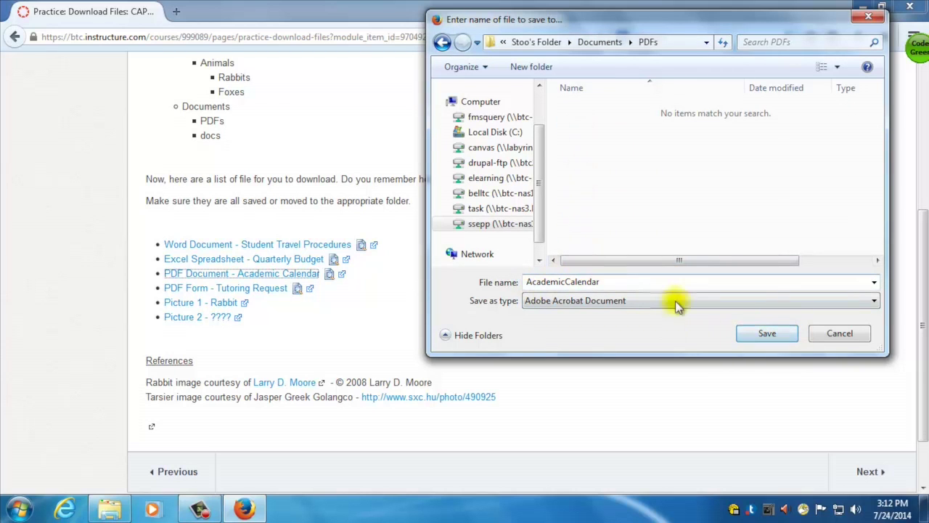
{"action": "left_click", "coordinate": [767, 334]}
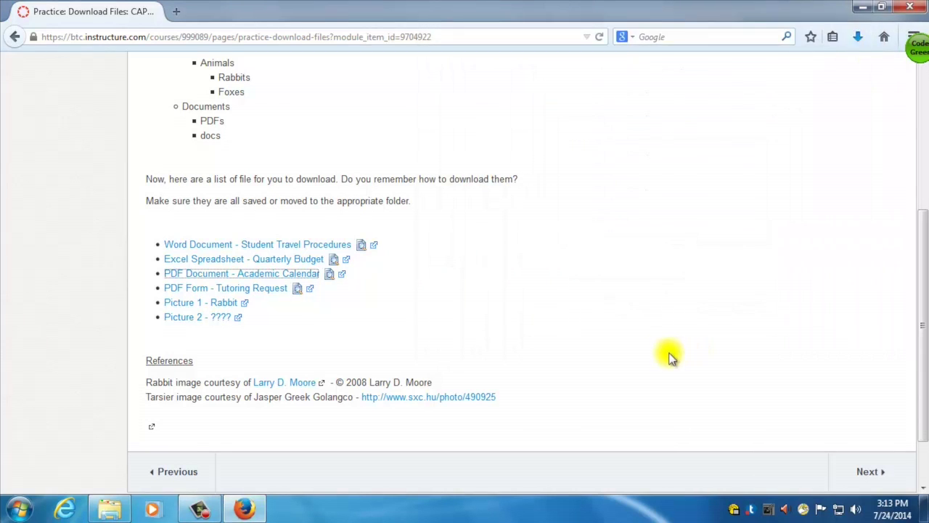
- Save the Tutoring Request form PDF into the same PDFs folder
{"action": "right_click", "coordinate": [232, 288]}
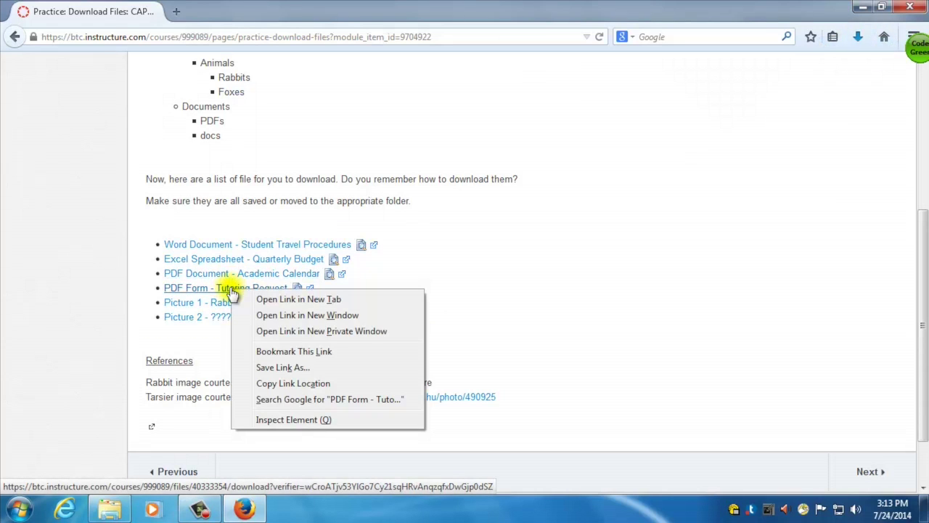
{"action": "left_click", "coordinate": [286, 370]}
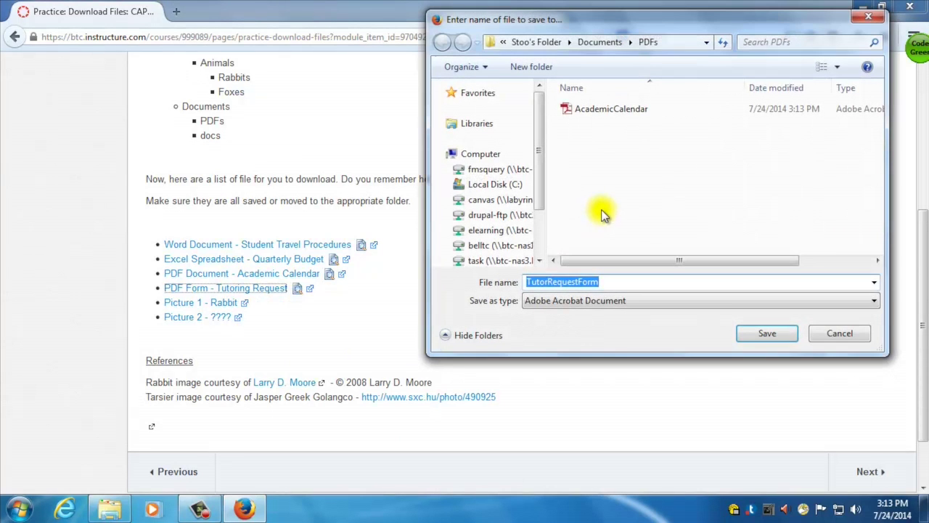
{"action": "left_click", "coordinate": [782, 337]}
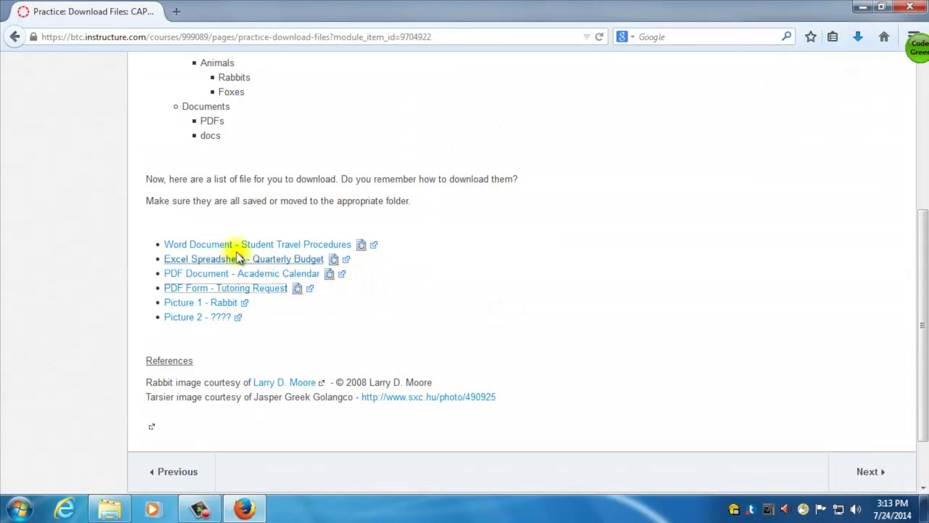
- Save the rabbit picture from Canvas to the Desktop
{"action": "right_click", "coordinate": [194, 305]}
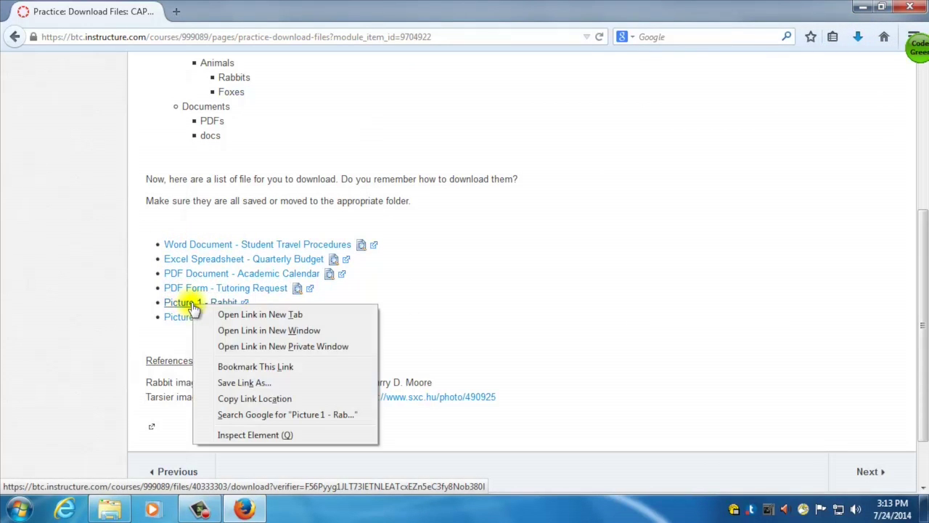
{"action": "left_click", "coordinate": [247, 383]}
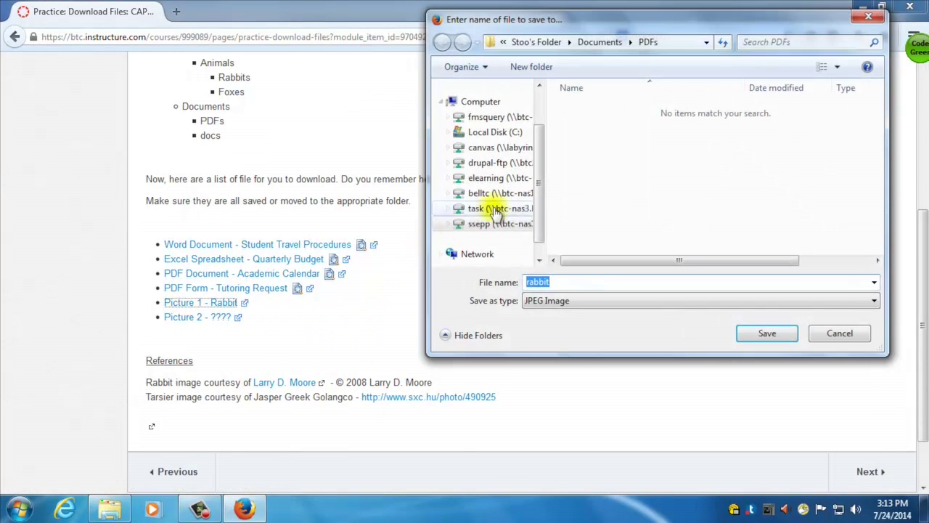
{"action": "scroll", "coordinate": [545, 180], "scroll_direction": "up", "scroll_amount": 1}
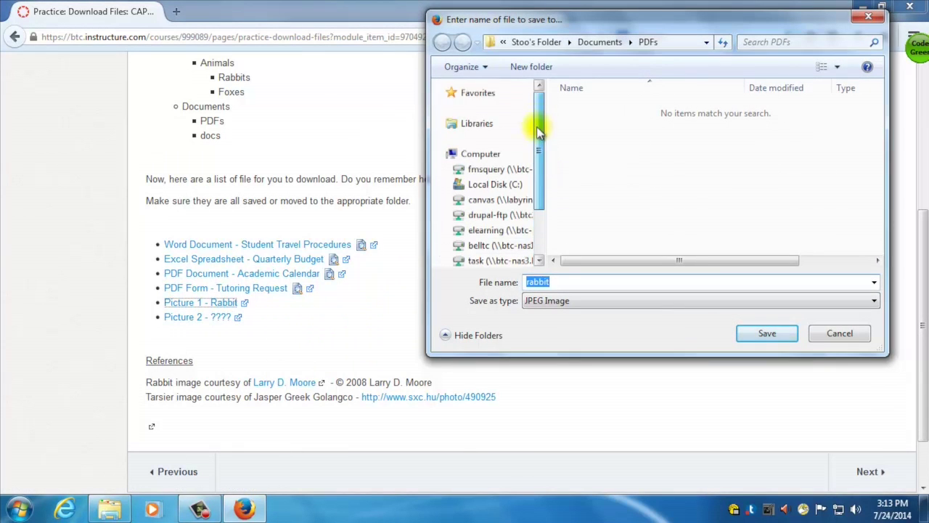
{"action": "left_click", "coordinate": [441, 94]}
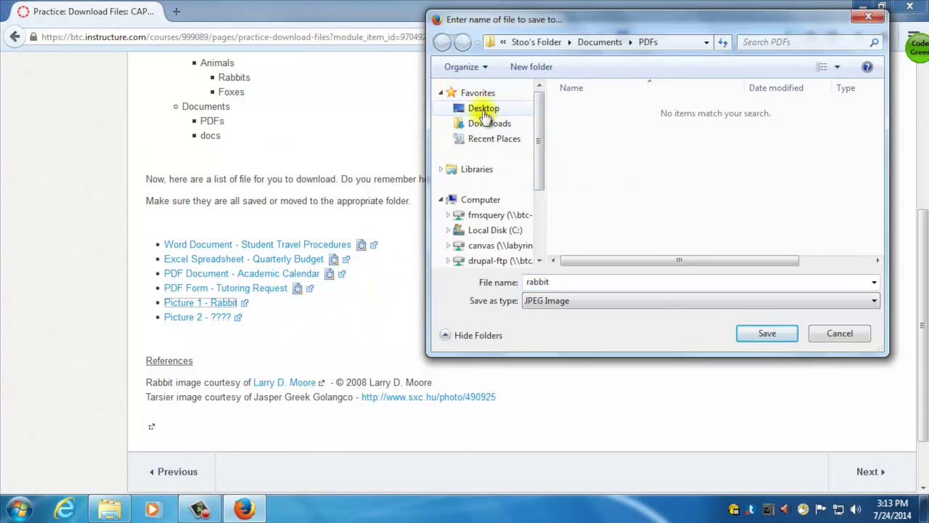
{"action": "left_click", "coordinate": [485, 113]}
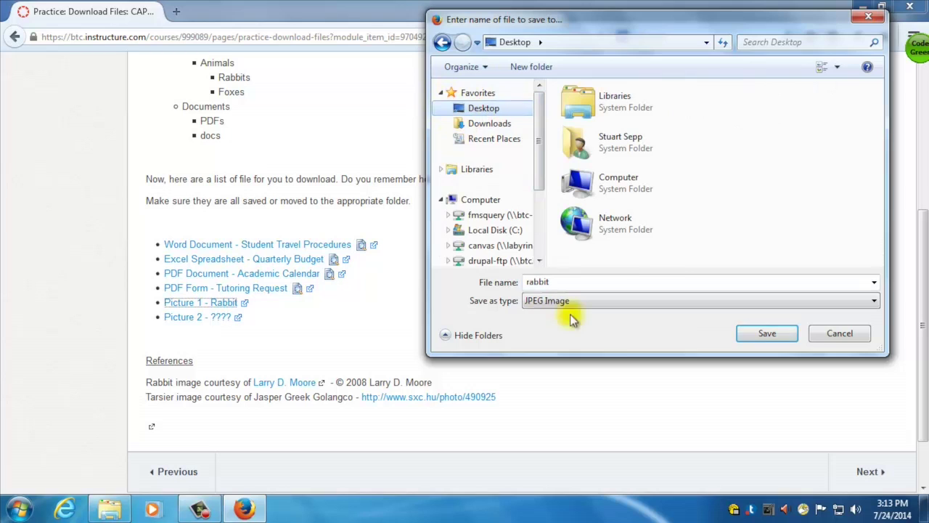
{"action": "left_click", "coordinate": [767, 334]}
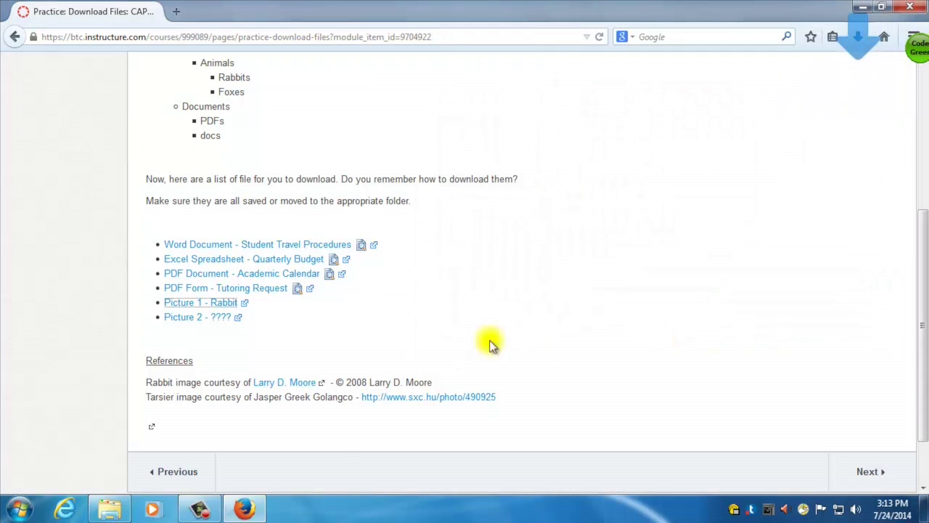
- Save the second picture to the Desktop as 'tarsier' and minimize the browser
{"action": "right_click", "coordinate": [197, 321]}
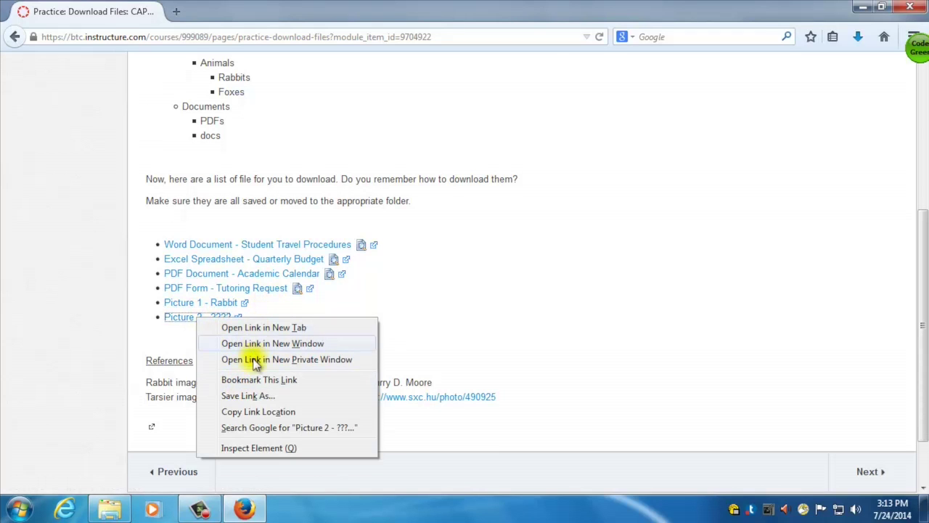
{"action": "left_click", "coordinate": [256, 398]}
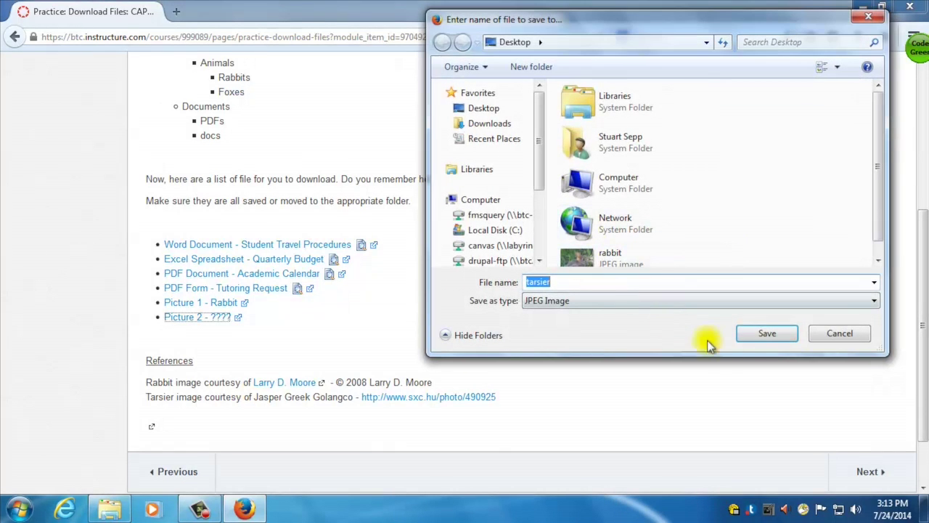
{"action": "left_click", "coordinate": [558, 282]}
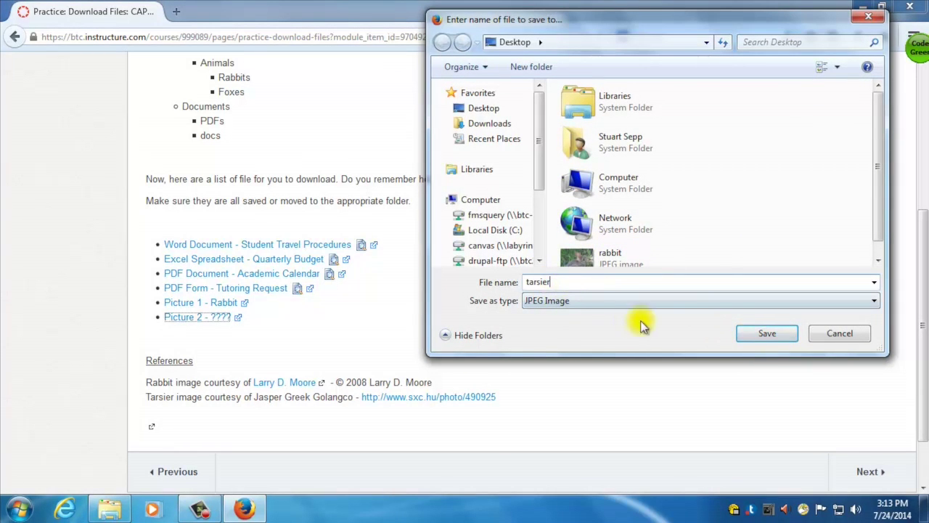
{"action": "left_click", "coordinate": [768, 334]}
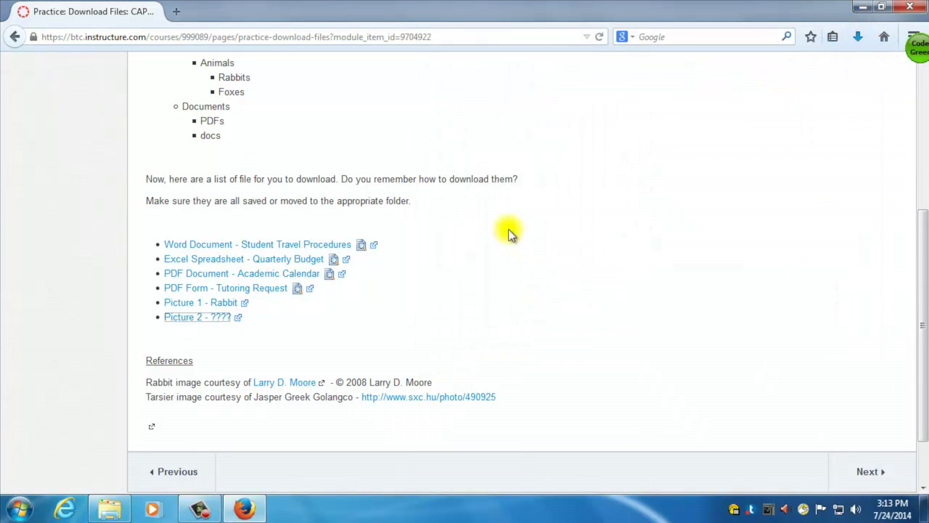
{"action": "left_click", "coordinate": [862, 8]}
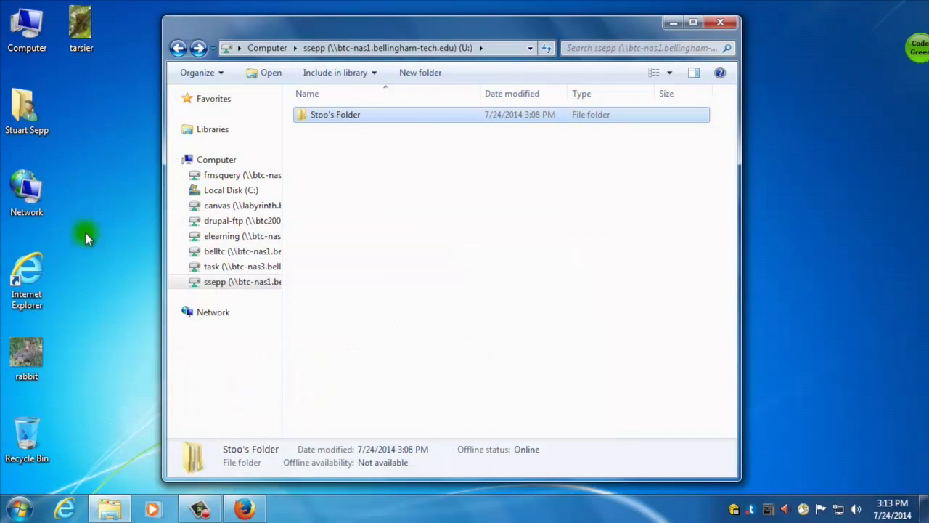
- View the rabbit and tarsier desktop pictures in Photo Viewer, closing each afterward
{"action": "double_click", "coordinate": [32, 357]}
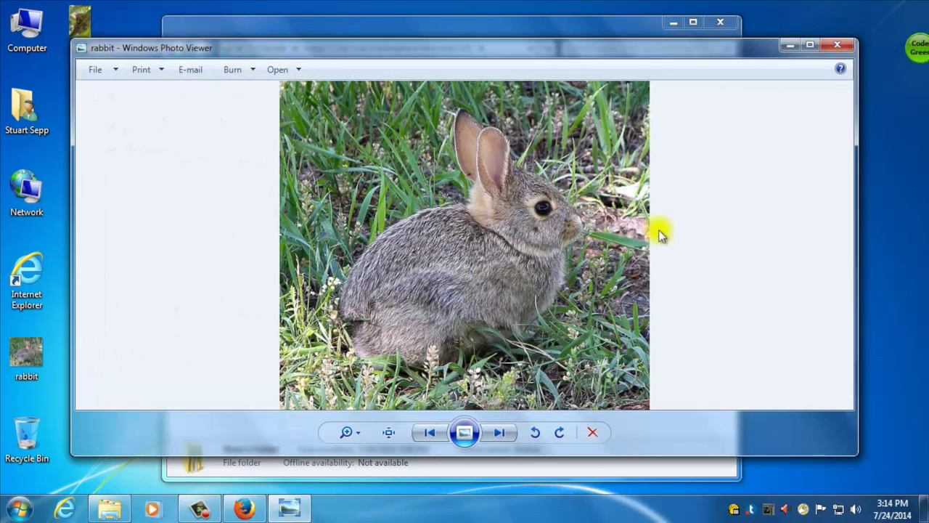
{"action": "left_click", "coordinate": [838, 45]}
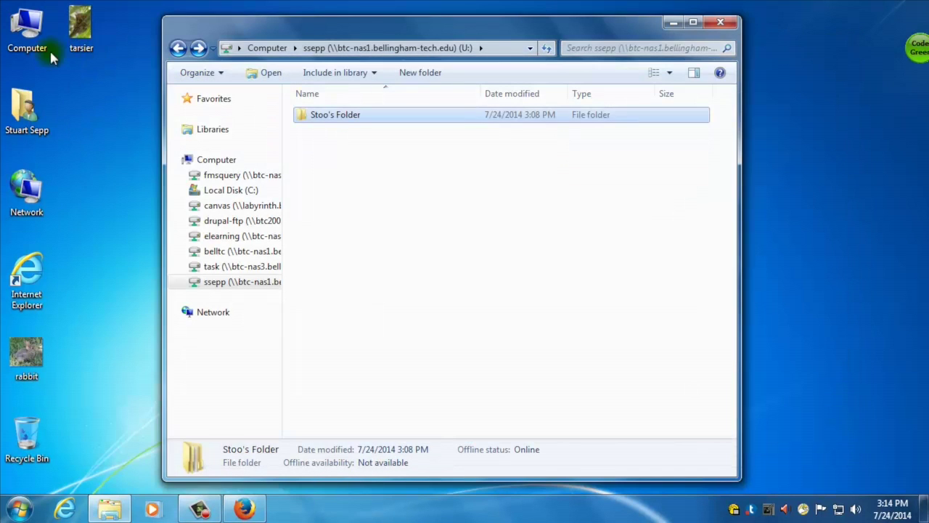
{"action": "double_click", "coordinate": [80, 26]}
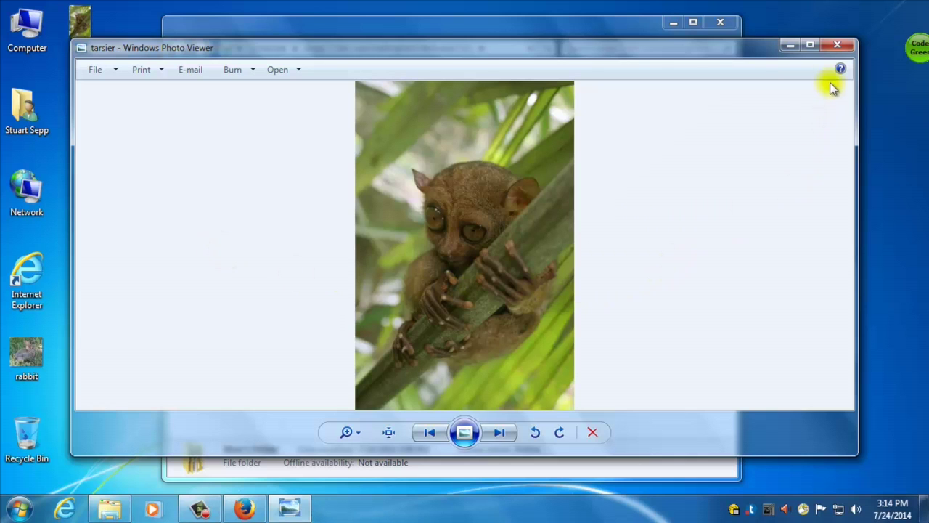
{"action": "left_click", "coordinate": [839, 47]}
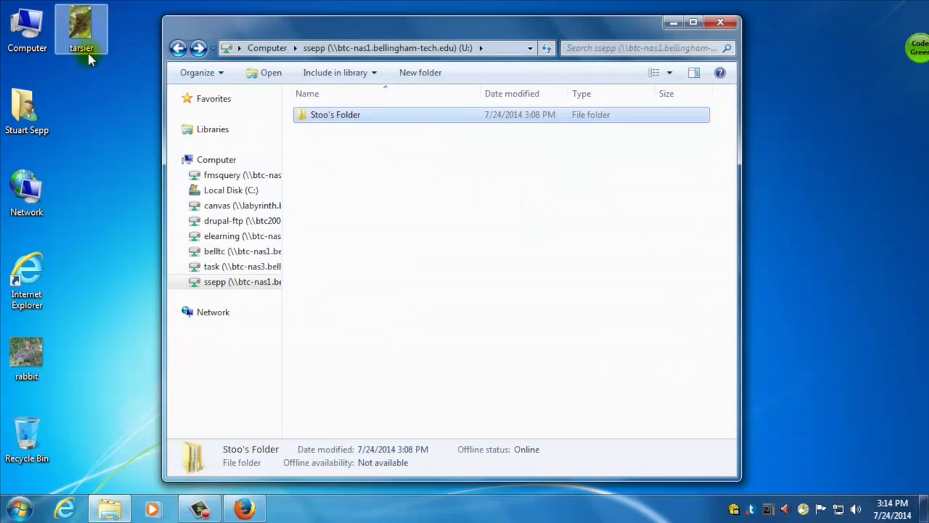
{"action": "left_click", "coordinate": [374, 179]}
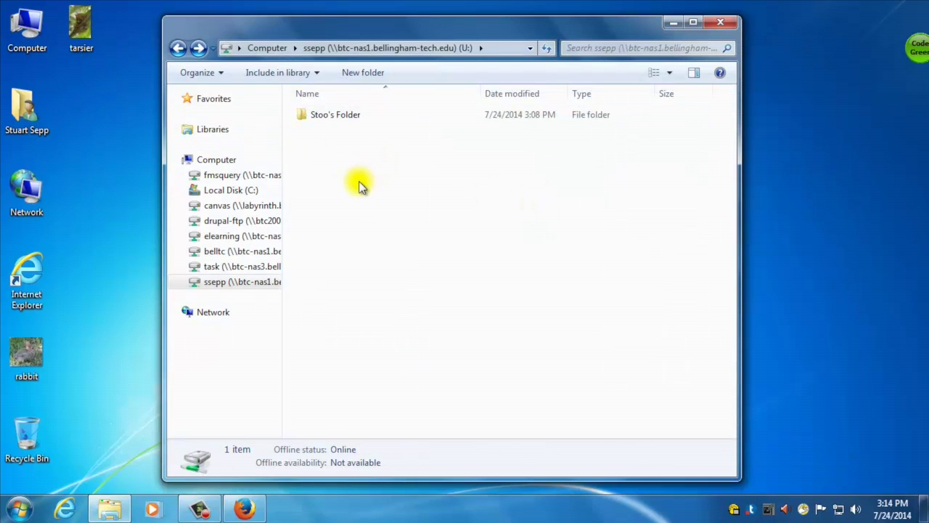
- Navigate into Stoo's Folder > Pictures > Animals > Rabbits
{"action": "double_click", "coordinate": [336, 120]}
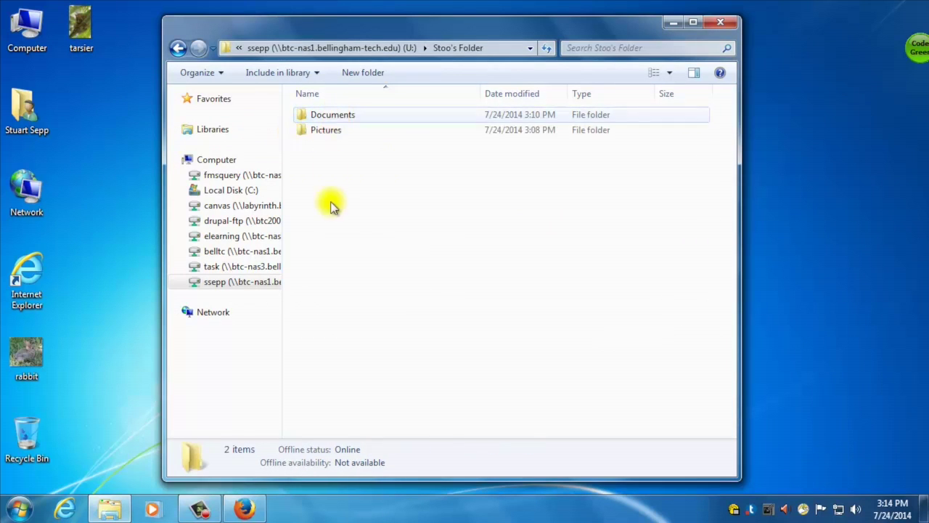
{"action": "double_click", "coordinate": [326, 131]}
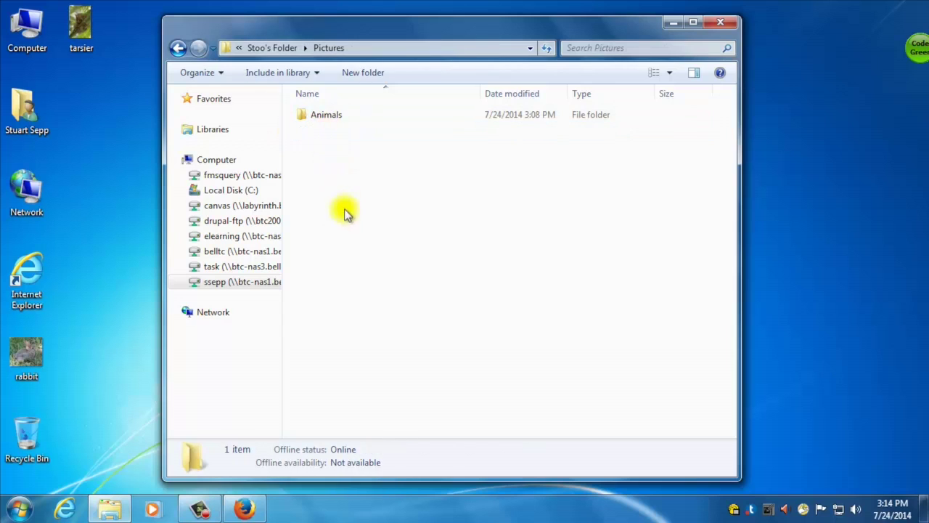
{"action": "left_click", "coordinate": [328, 114]}
{"action": "double_click", "coordinate": [324, 118]}
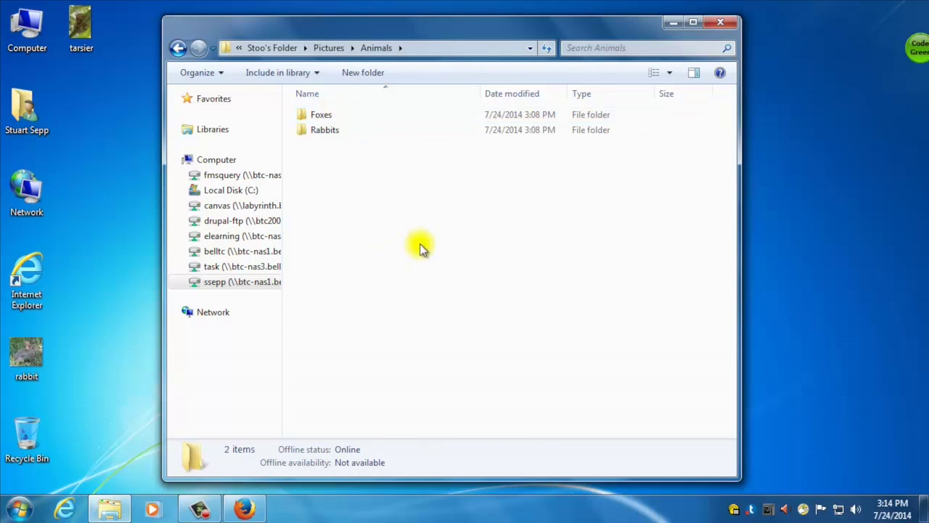
{"action": "double_click", "coordinate": [325, 130]}
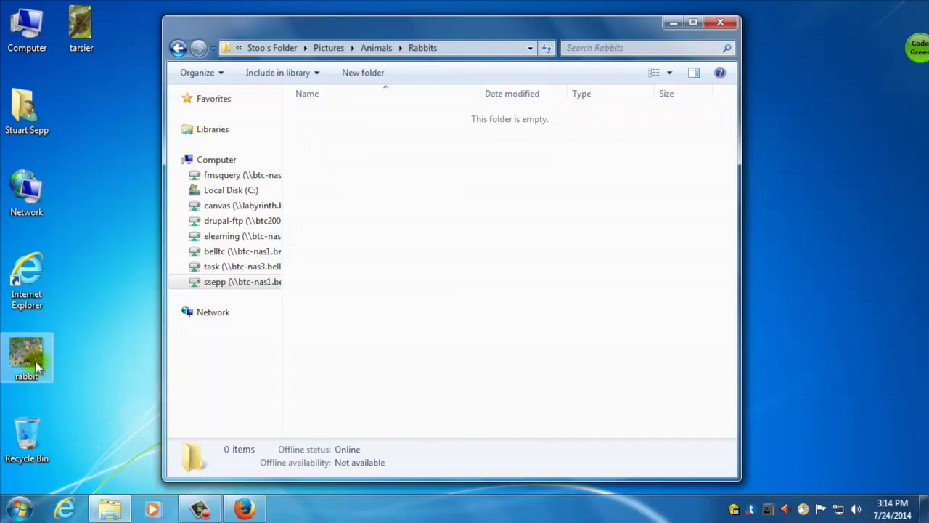
- Copy the desktop rabbit picture into Rabbits, replacing the existing file
{"action": "left_click_drag", "start_coordinate": [38, 368], "coordinate": [388, 239]}
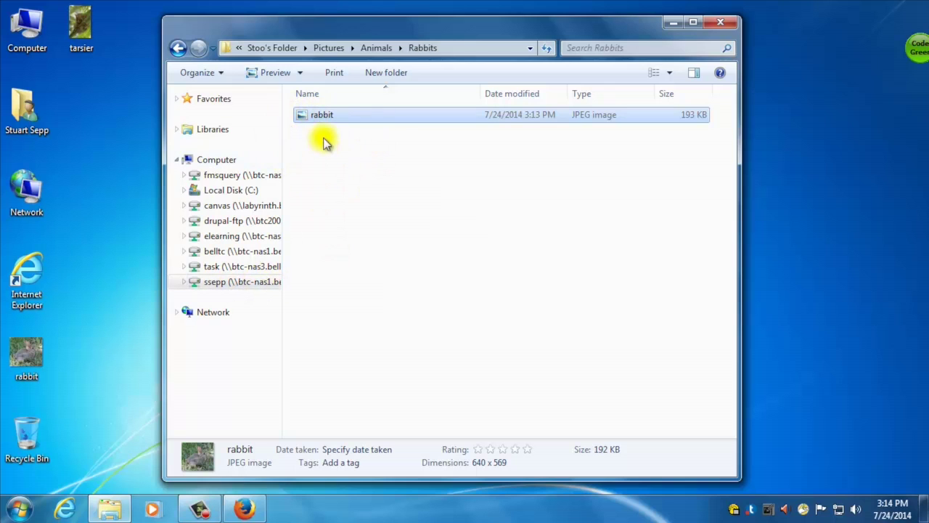
{"action": "left_click", "coordinate": [179, 49]}
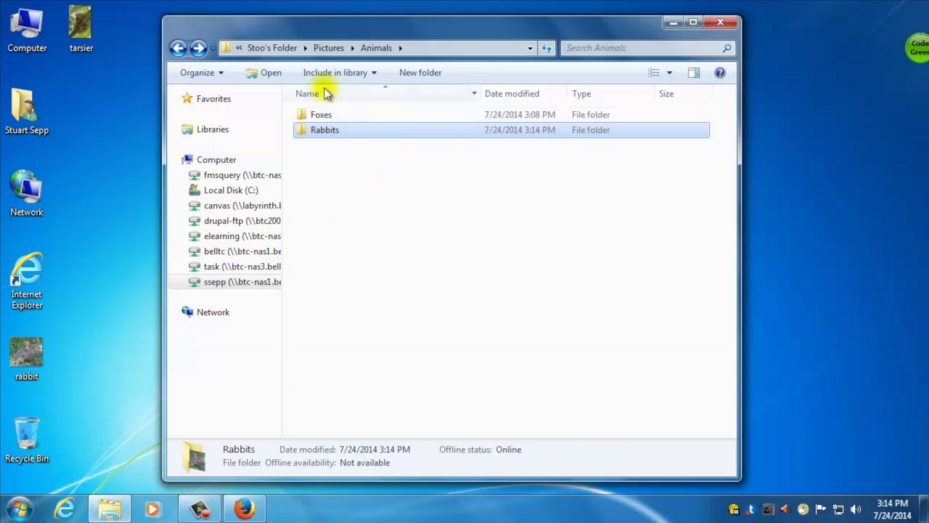
{"action": "left_click_drag", "start_coordinate": [38, 361], "coordinate": [332, 131]}
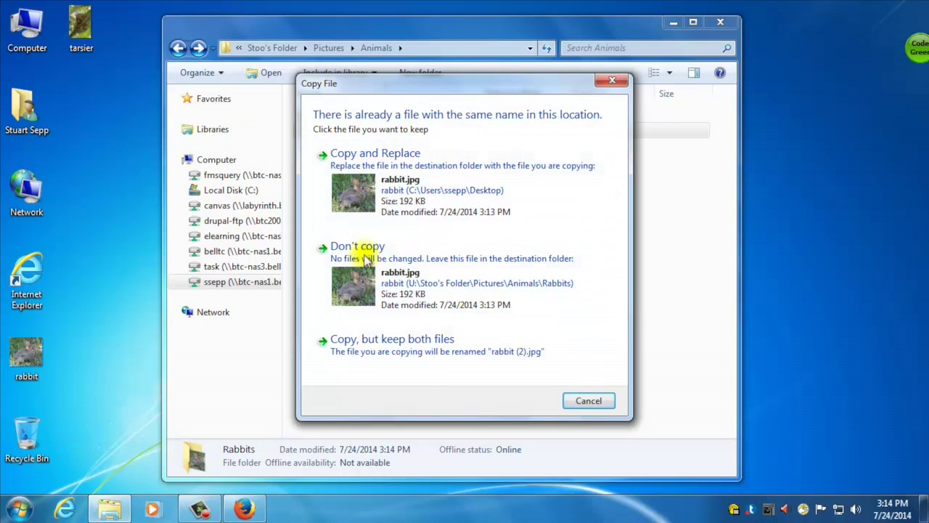
{"action": "left_click", "coordinate": [364, 190]}
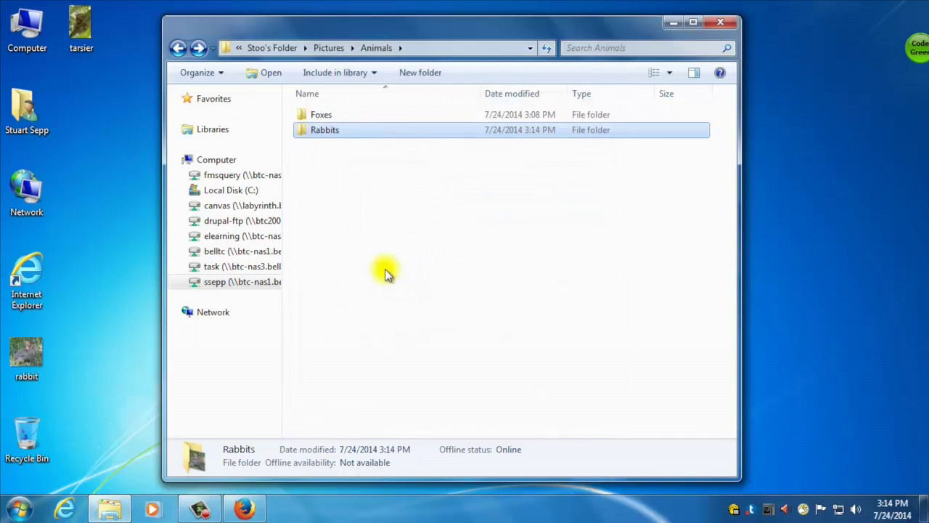
- Rename the Foxes folder to Pandas
{"action": "left_click", "coordinate": [320, 120]}
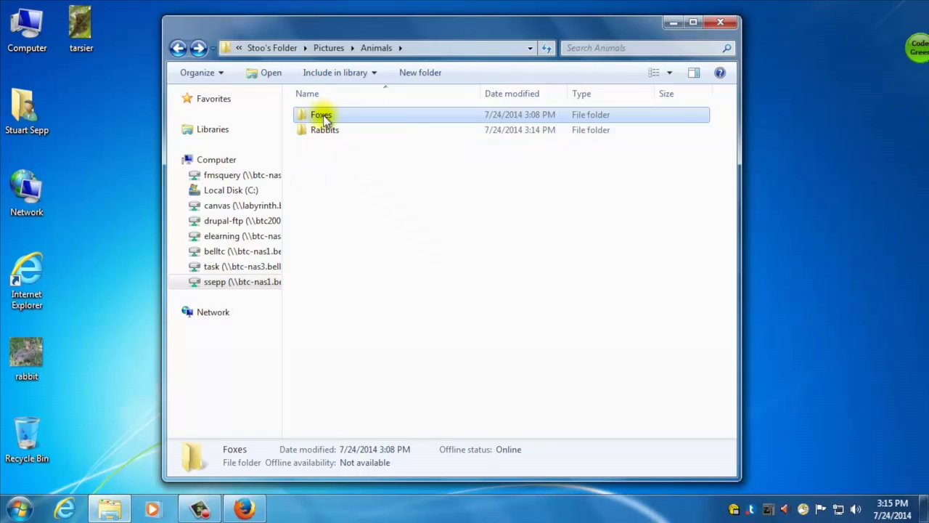
{"action": "left_click", "coordinate": [324, 117]}
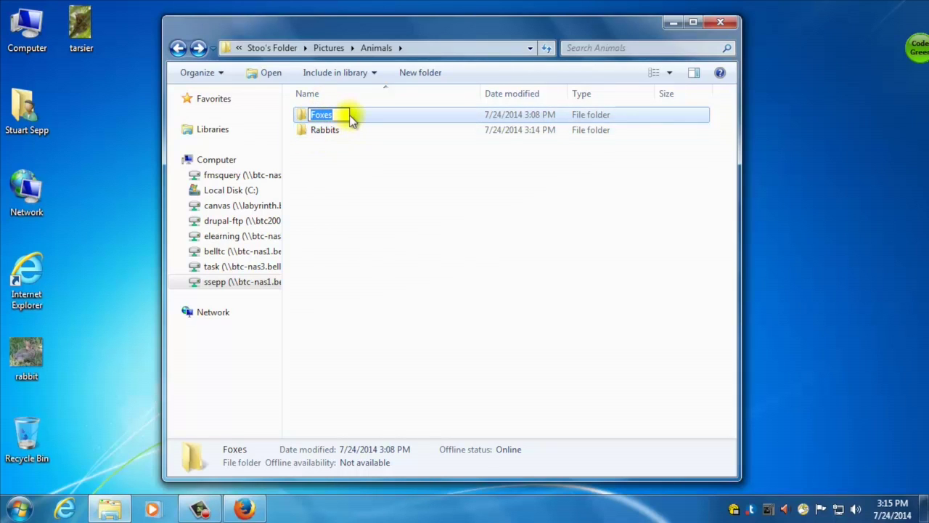
{"action": "type", "text": "Bats"}
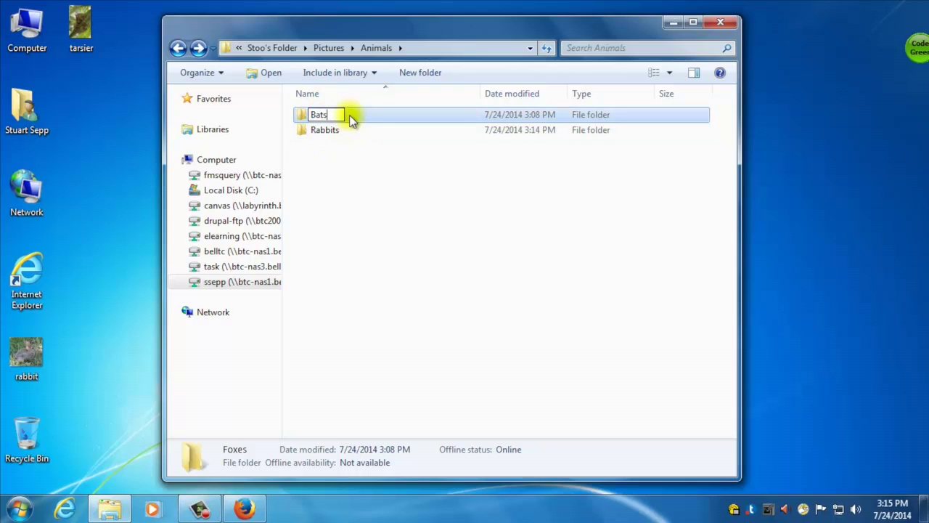
{"action": "key", "text": "BackSpace"}
{"action": "key", "text": "BackSpace"}
{"action": "type", "text": "Pands"}
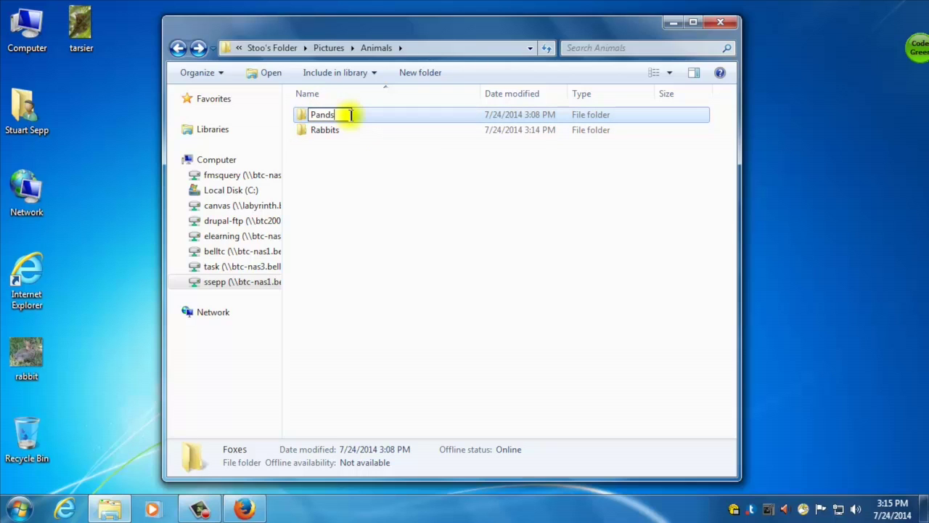
{"action": "key", "text": "BackSpace"}
{"action": "type", "text": "as"}
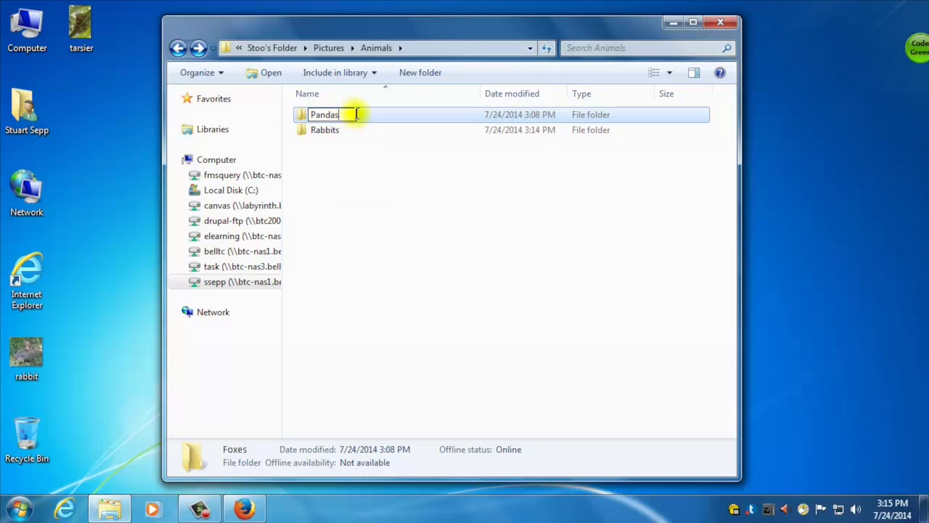
{"action": "left_click", "coordinate": [356, 195]}
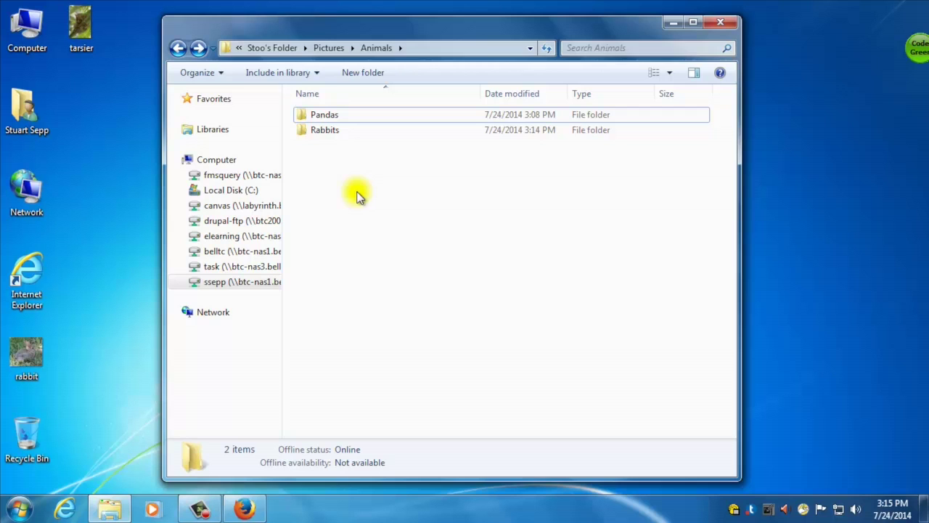
- Rename the Pandas folder to Tarsiers via the right-click Rename option
{"action": "left_click", "coordinate": [326, 129]}
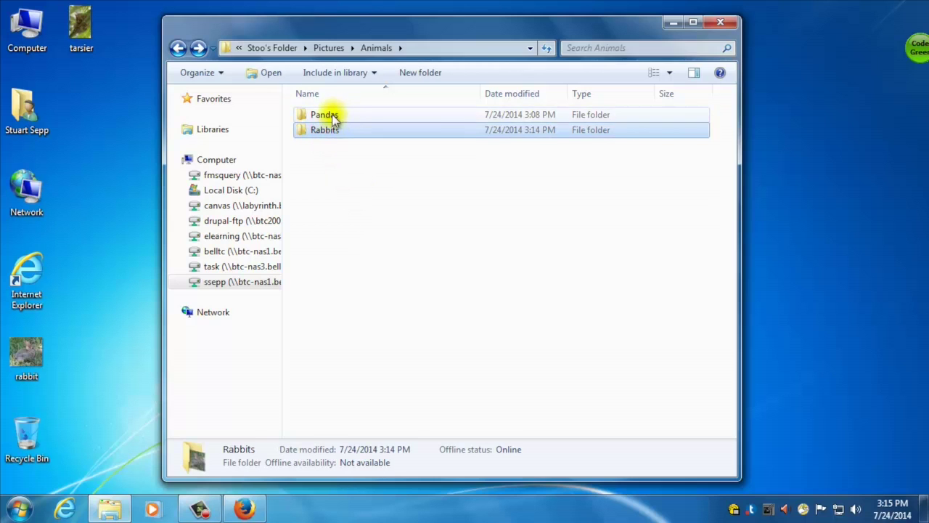
{"action": "left_click", "coordinate": [348, 117]}
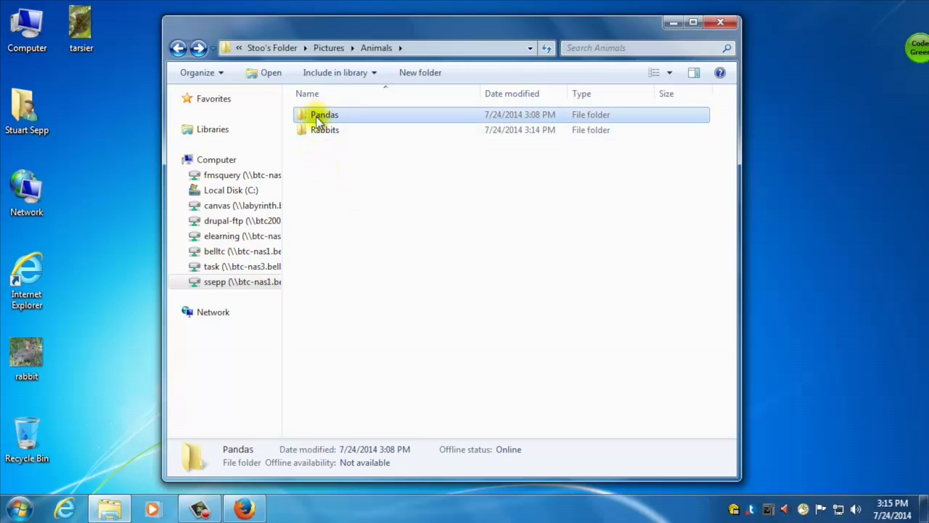
{"action": "right_click", "coordinate": [326, 121]}
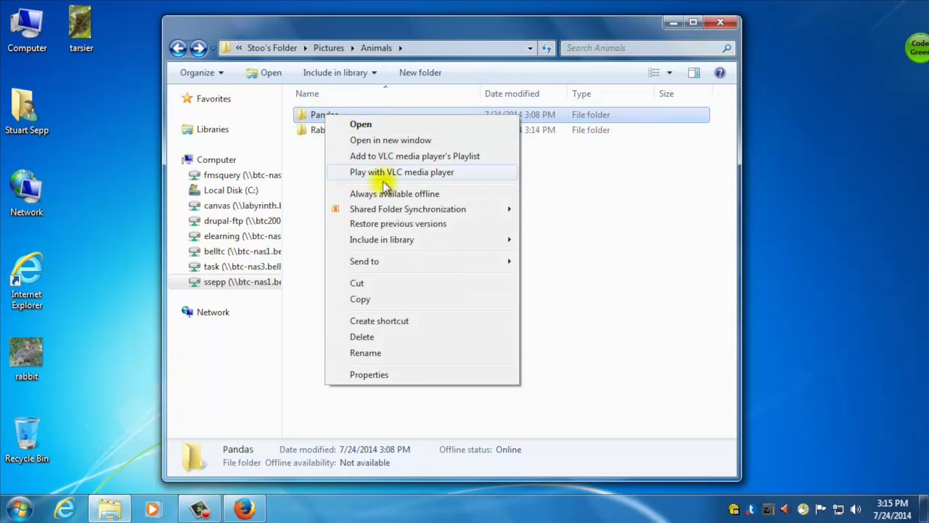
{"action": "left_click", "coordinate": [365, 353]}
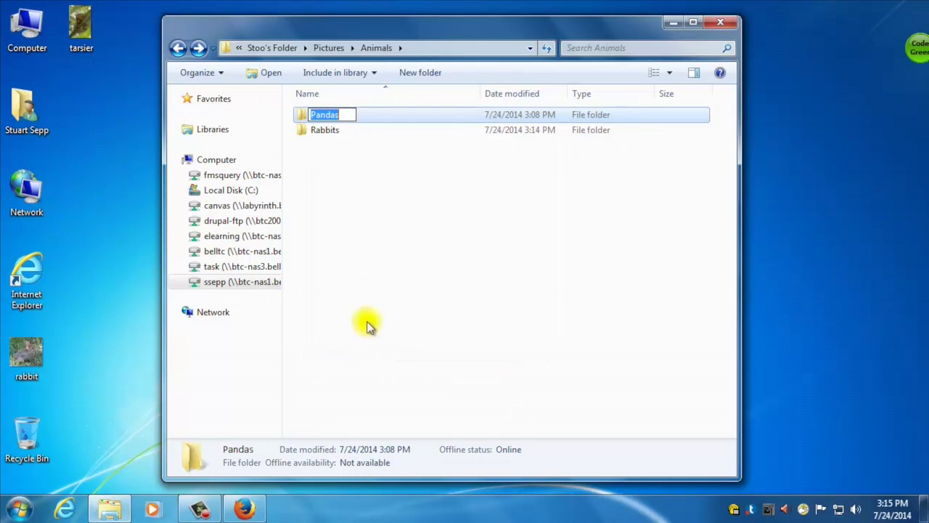
{"action": "type", "text": "Tarsiers"}
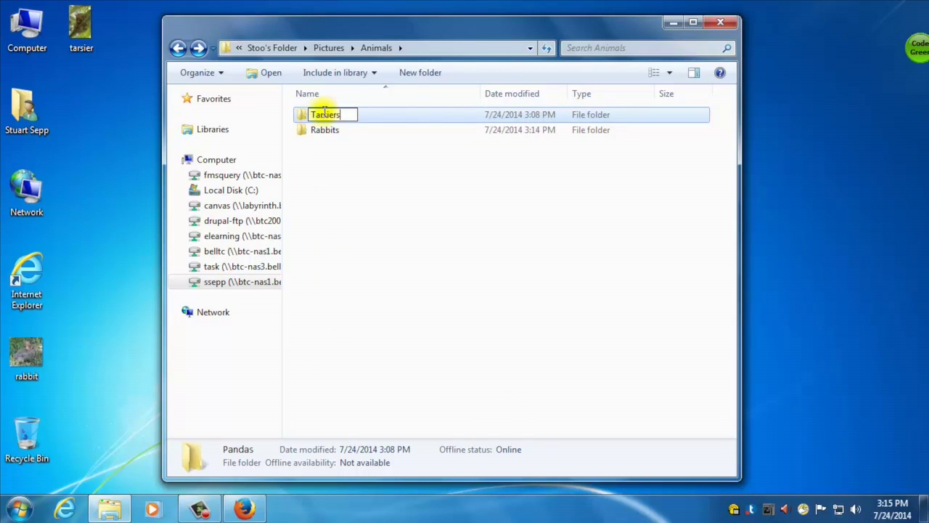
{"action": "key", "text": "Return"}
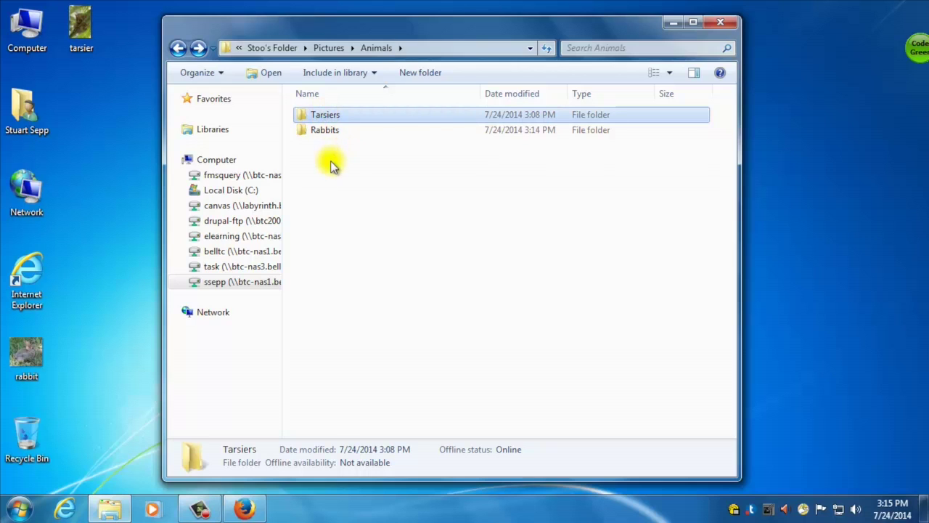
- Drop the desktop tarsier JPEG into Tarsiers, then return to Stoo's Folder via the address bar
{"action": "double_click", "coordinate": [324, 118]}
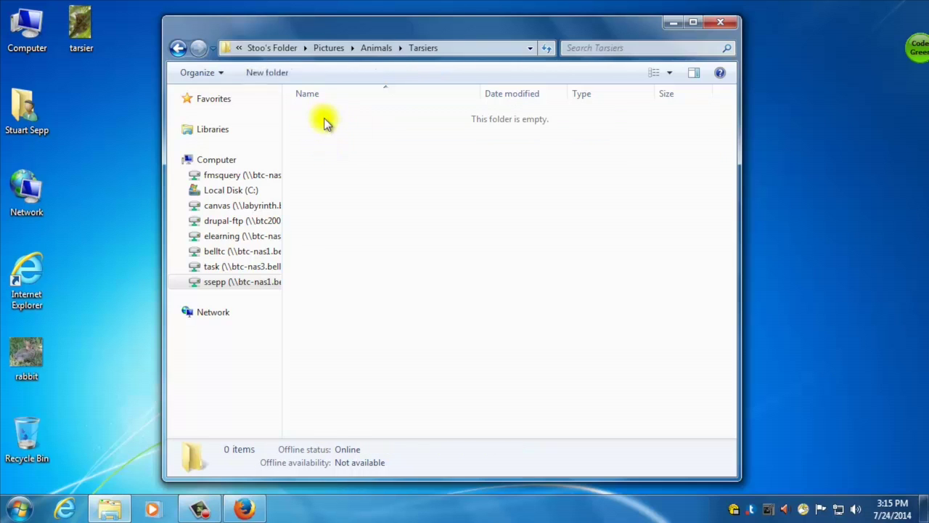
{"action": "left_click_drag", "start_coordinate": [84, 29], "coordinate": [463, 255]}
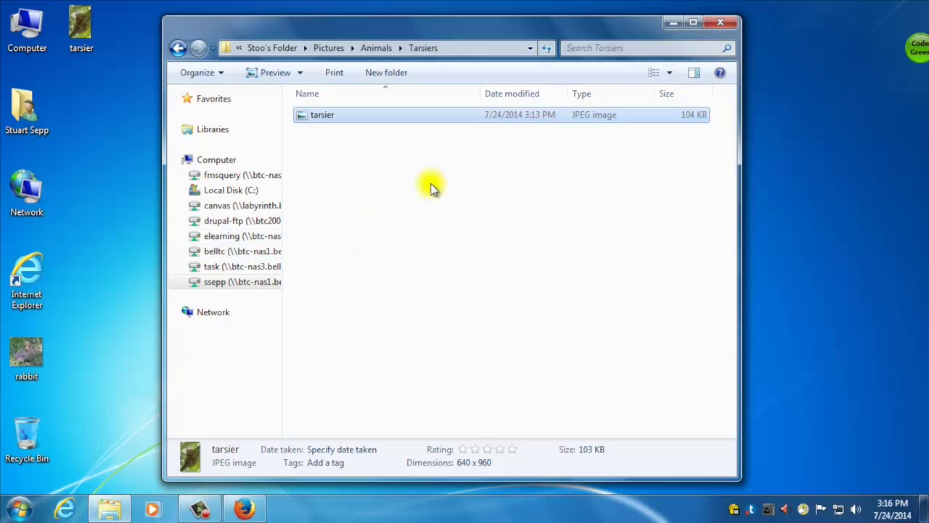
{"action": "left_click", "coordinate": [267, 48]}
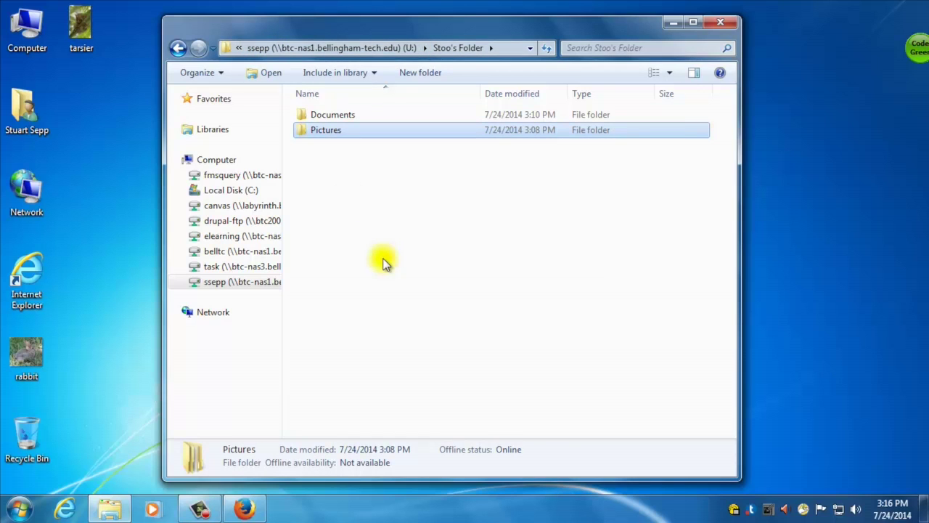